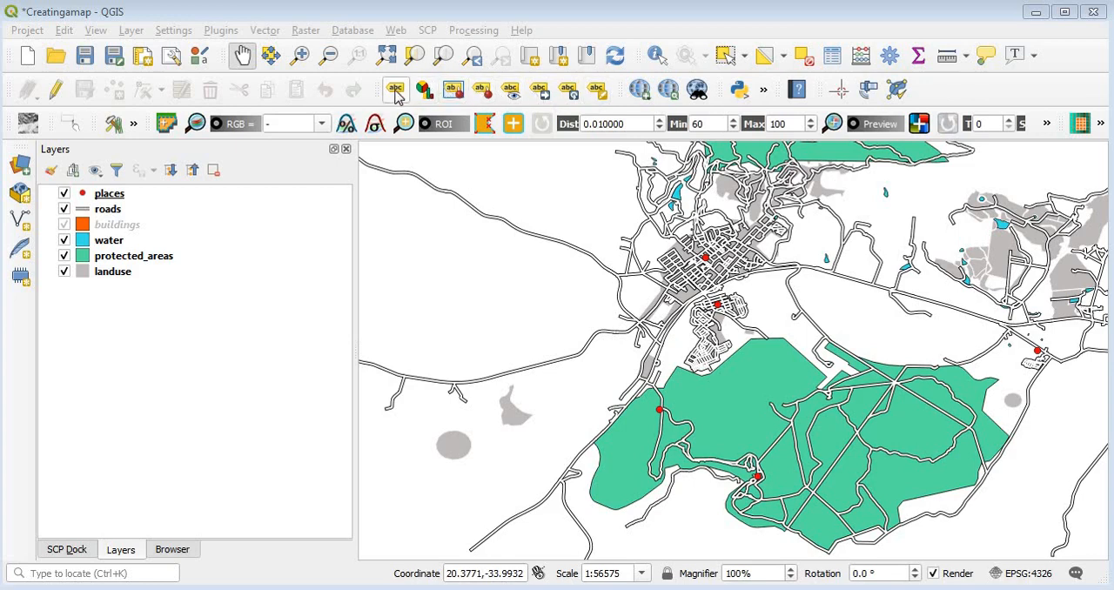
click(95, 31)
mouse_move(148, 588)
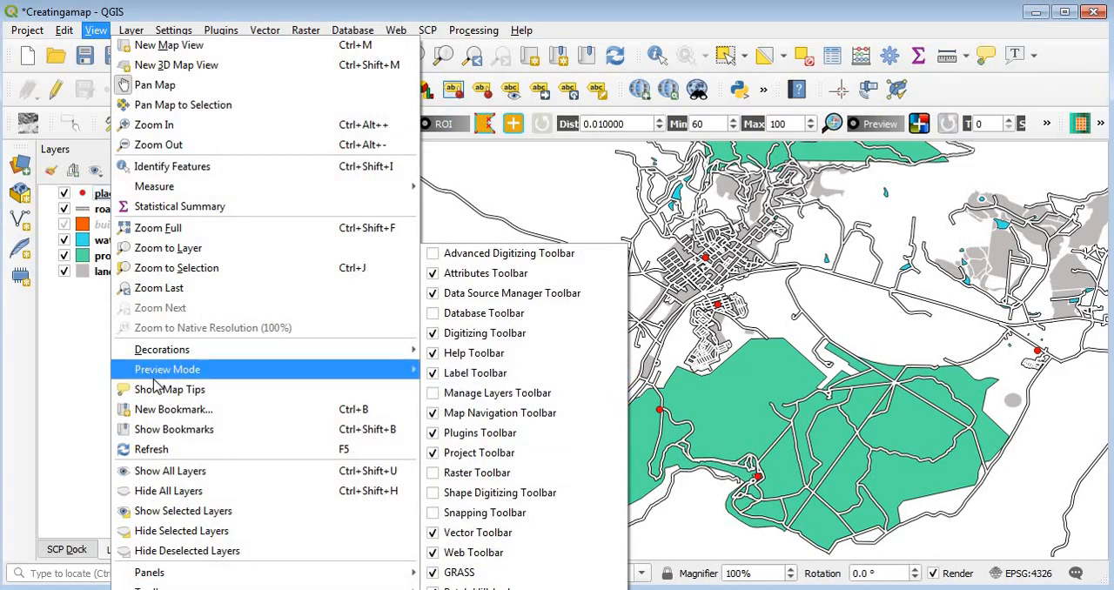
click(68, 397)
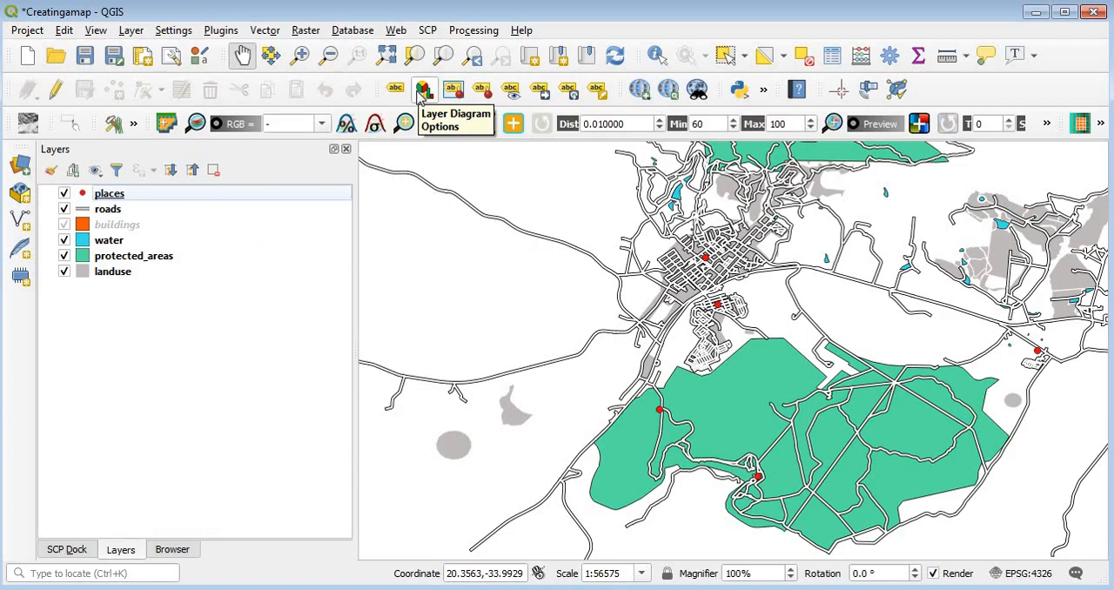
Step: Remove the places layer from the project
right_click(218, 193)
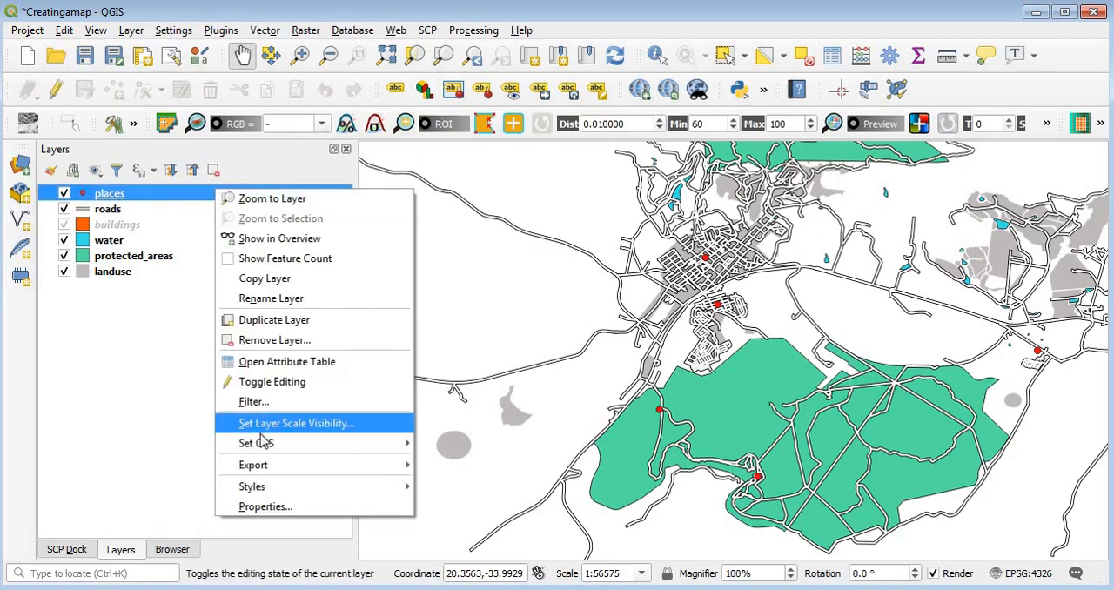
click(275, 341)
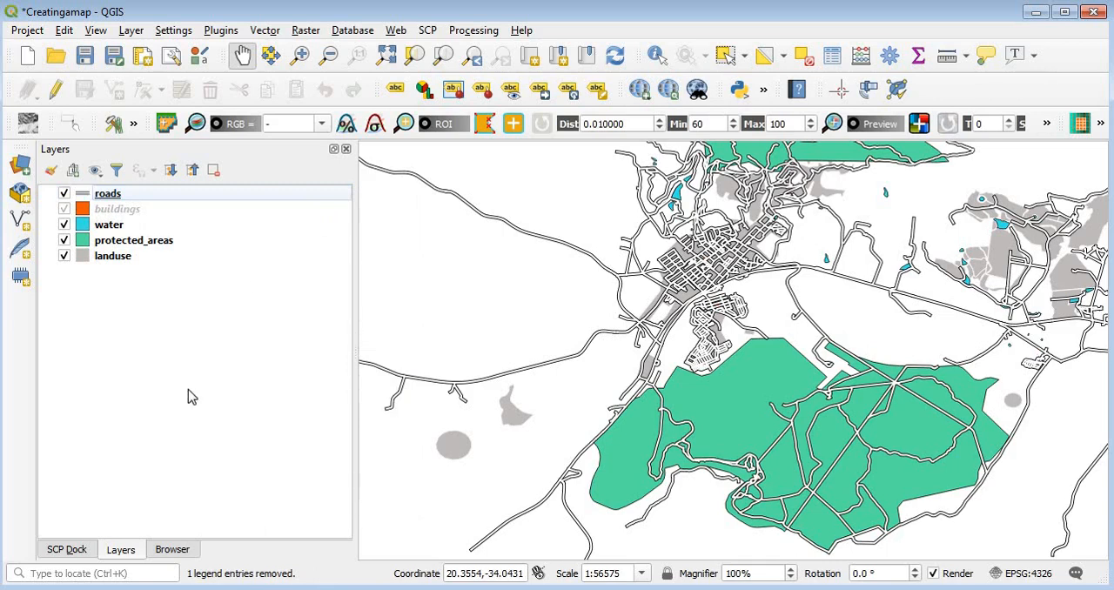
Step: Add the Desktop folder to the Browser favorites
click(172, 551)
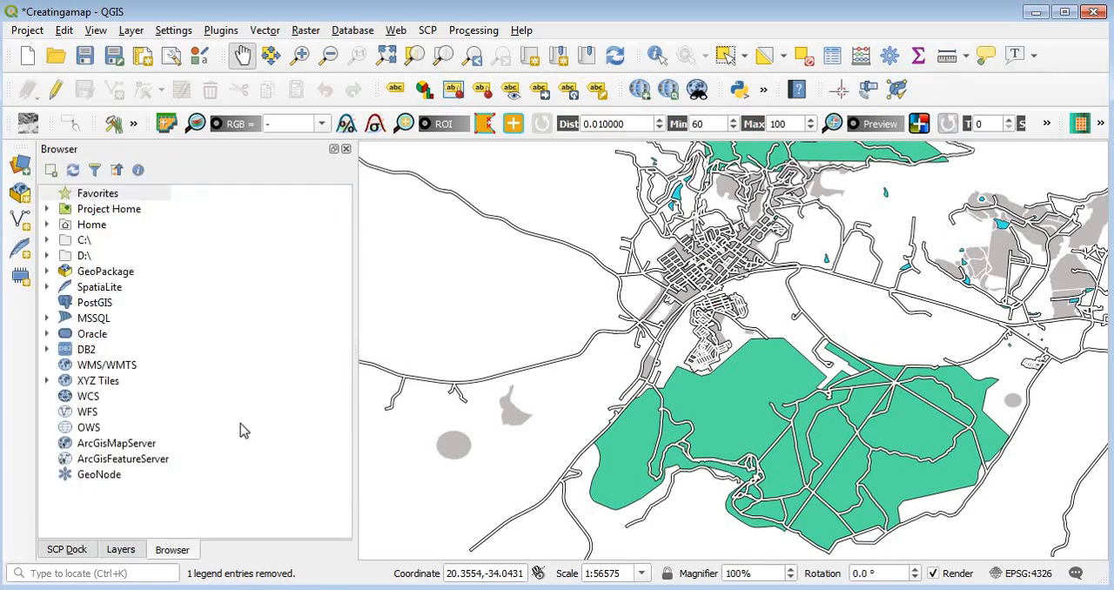
click(99, 194)
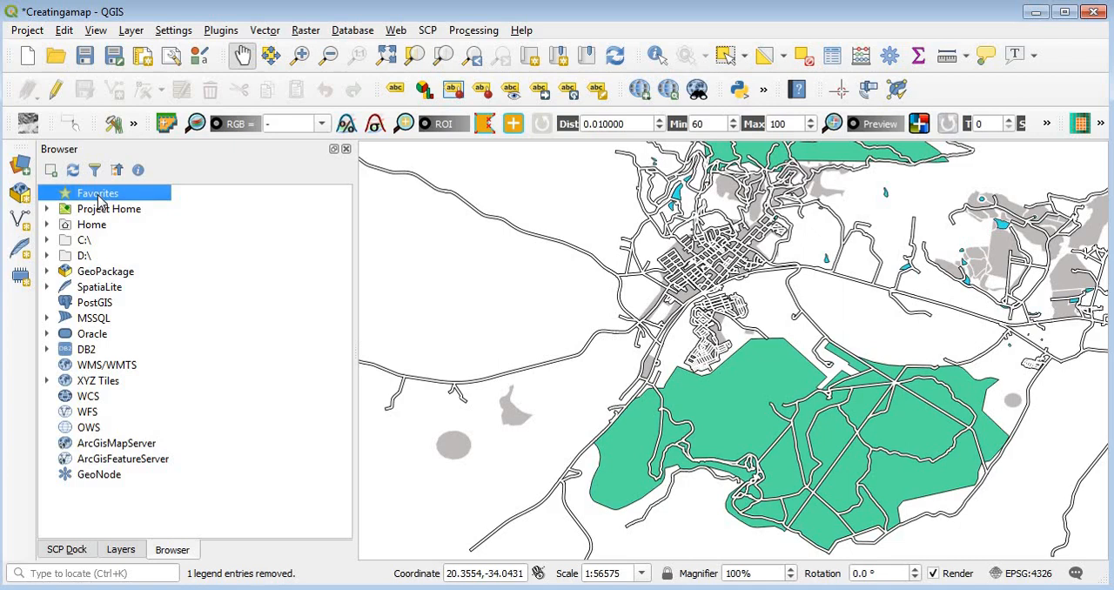
right_click(98, 200)
click(139, 205)
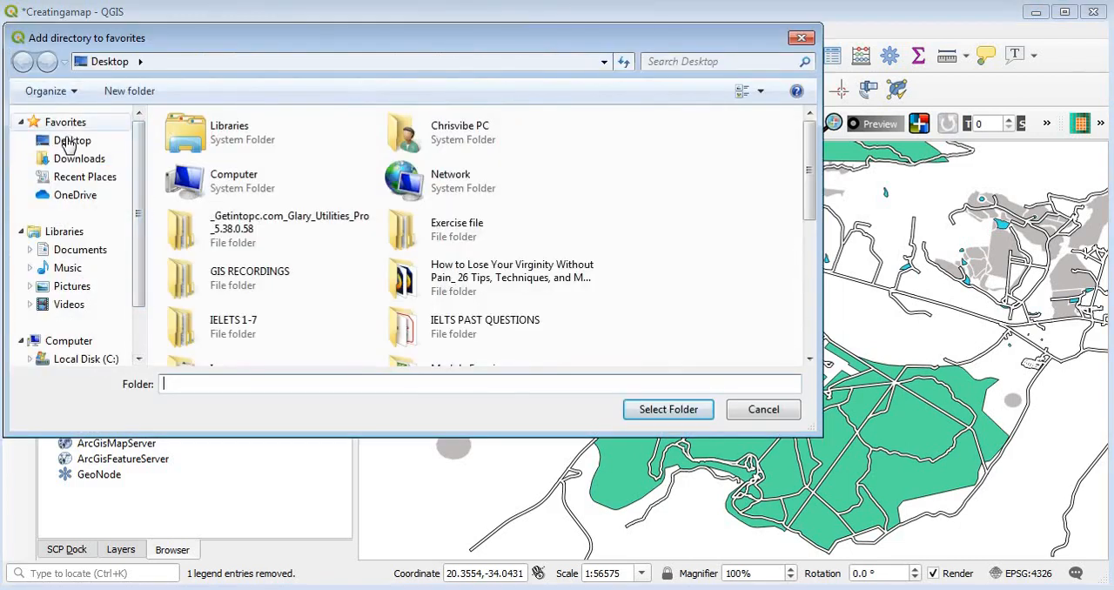
click(68, 143)
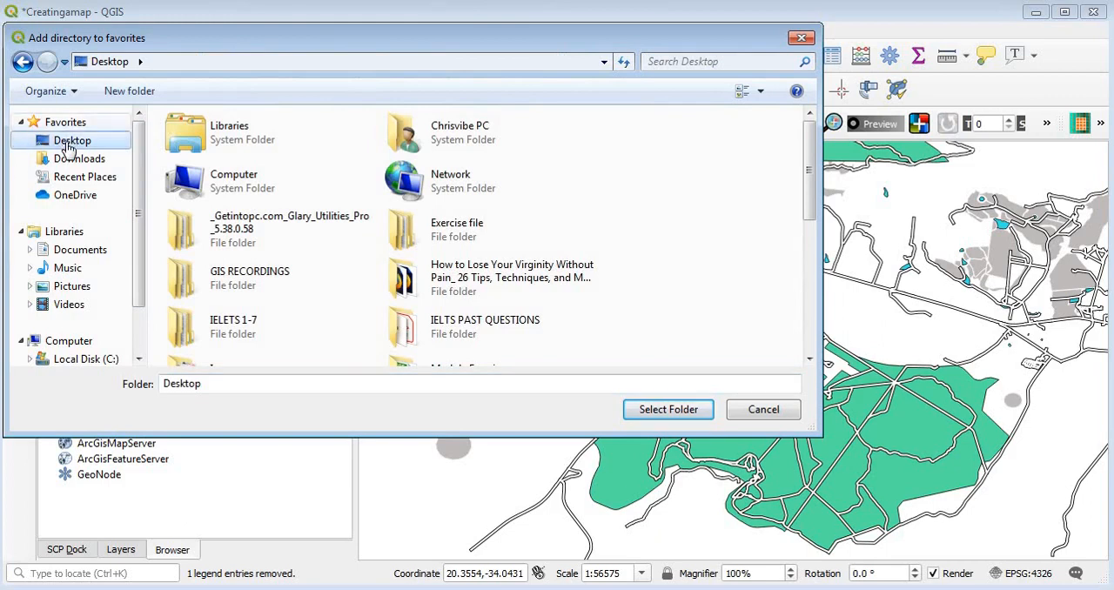
click(667, 410)
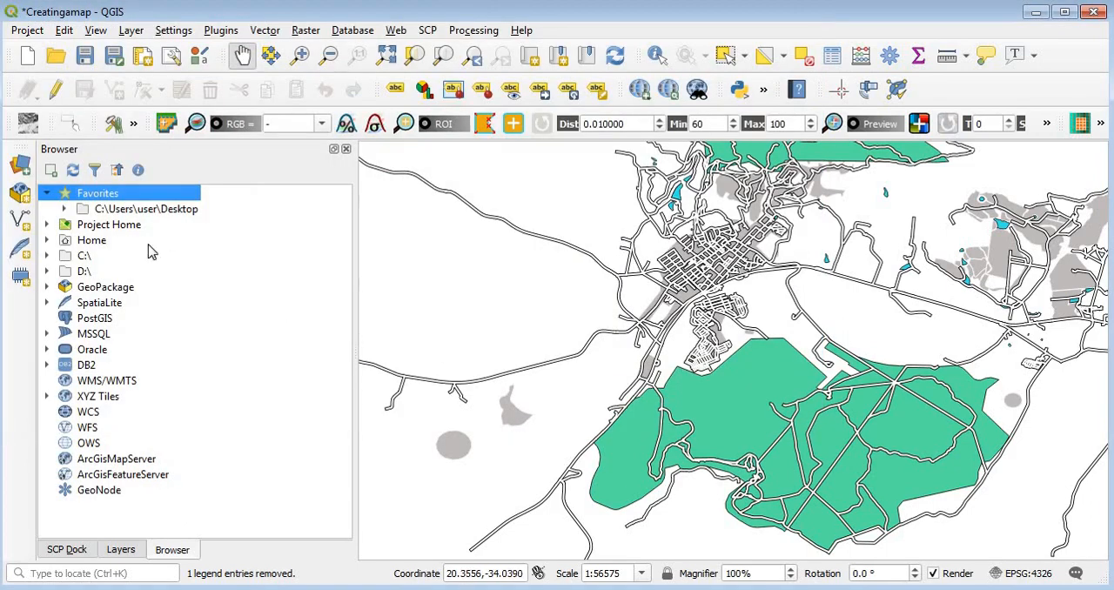
Step: Add places.shp from the Desktop favorite's Exercise file/Exercise_data/shapefile folder to the map and check it in the layer list
click(64, 209)
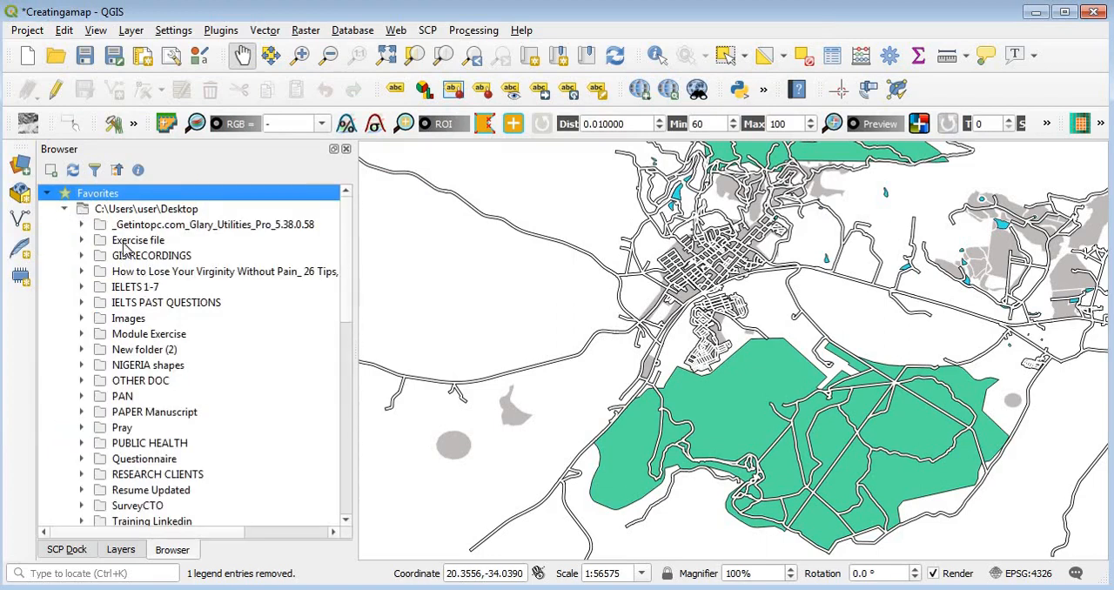
click(82, 242)
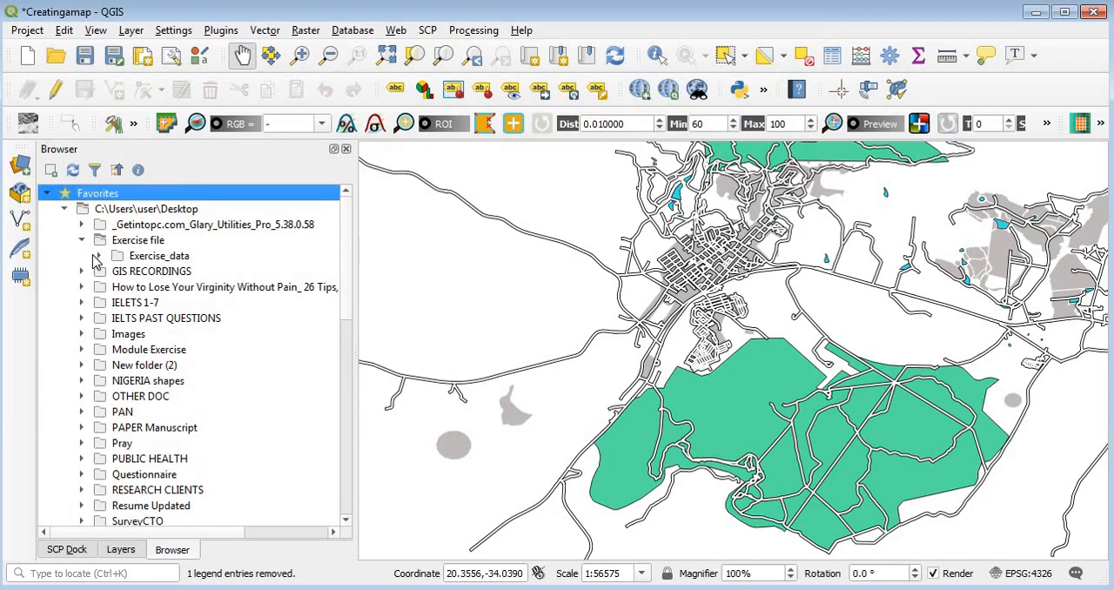
click(98, 256)
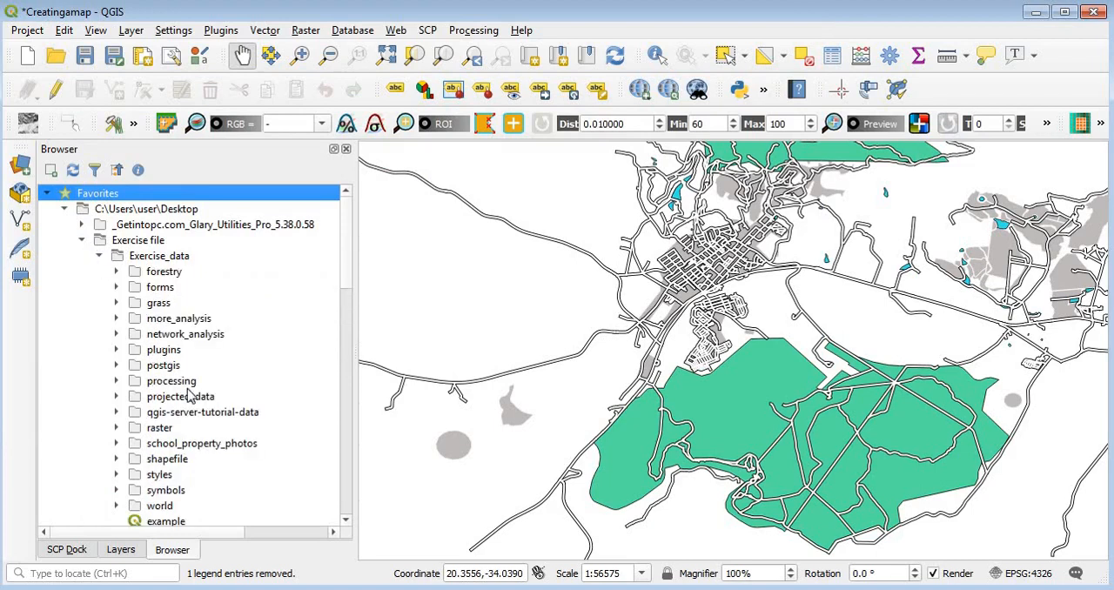
click(117, 459)
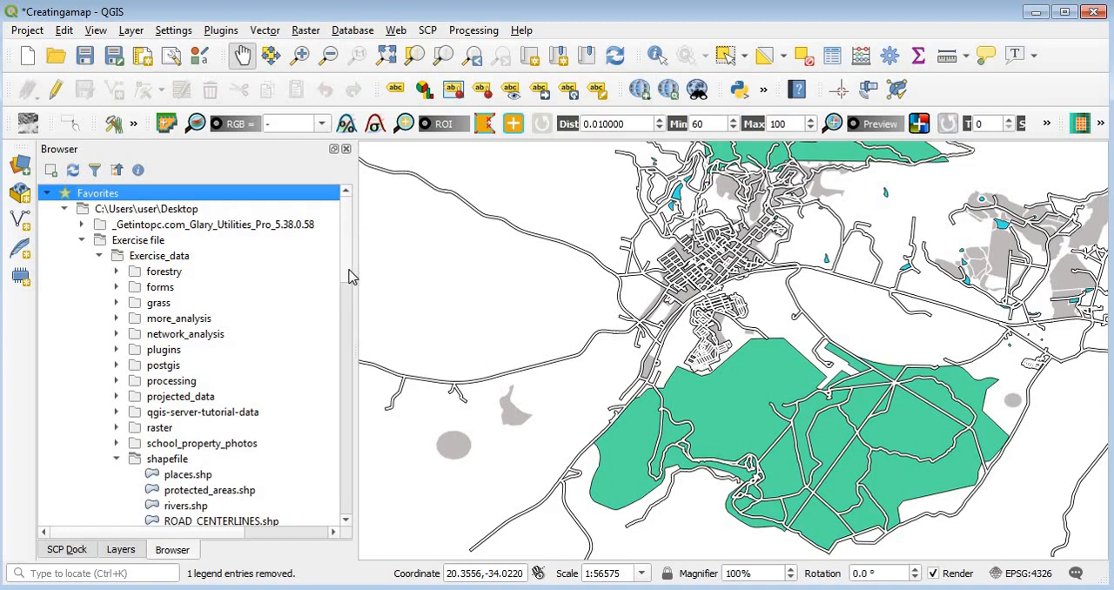
click(191, 477)
drag(190, 480, 526, 320)
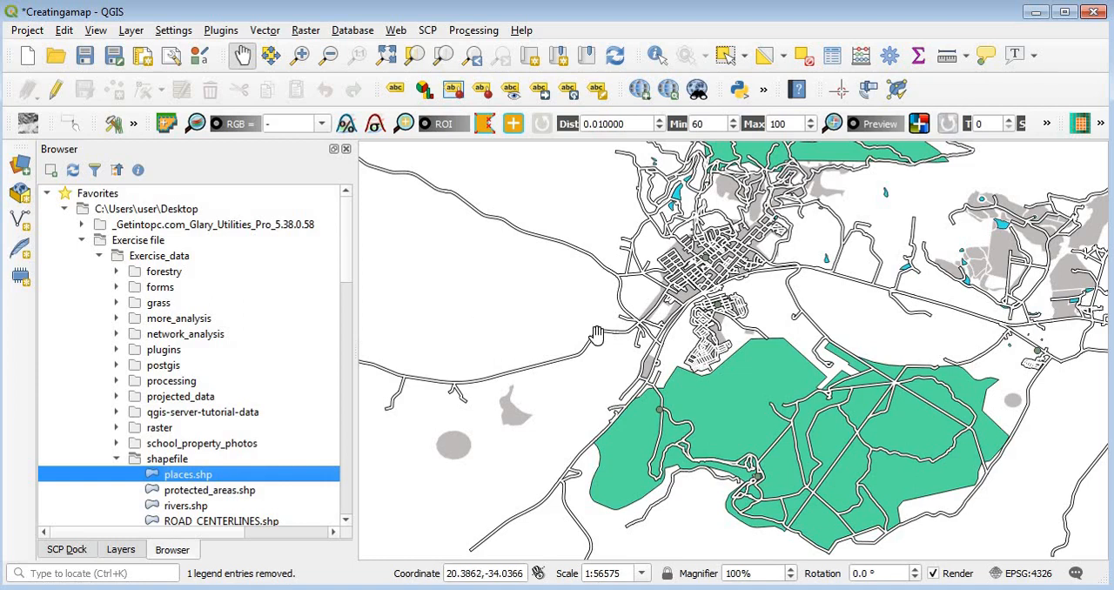
click(122, 551)
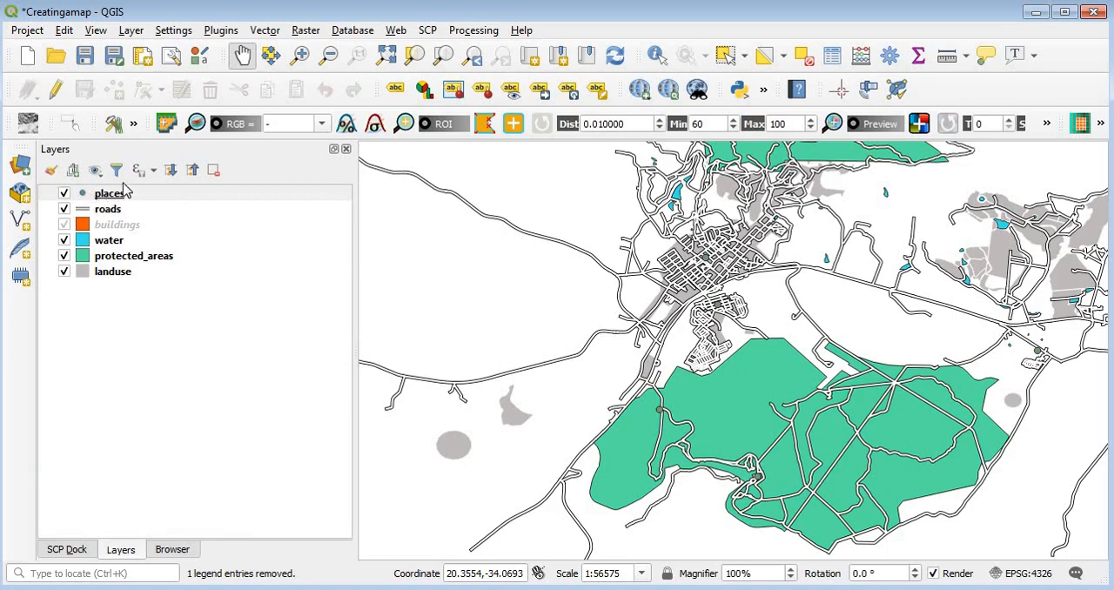
click(173, 550)
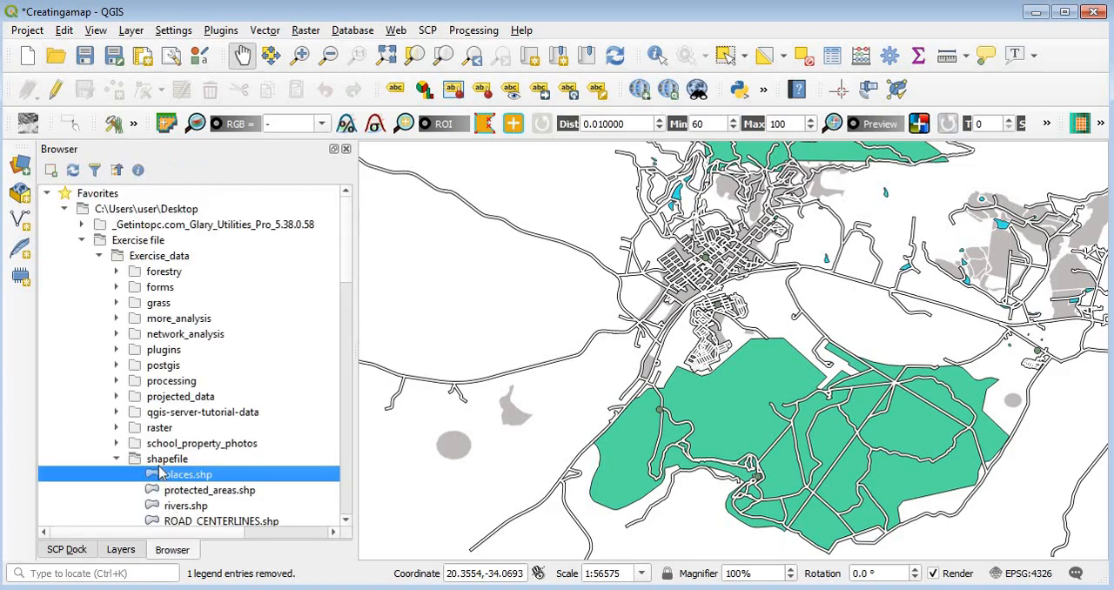
click(121, 550)
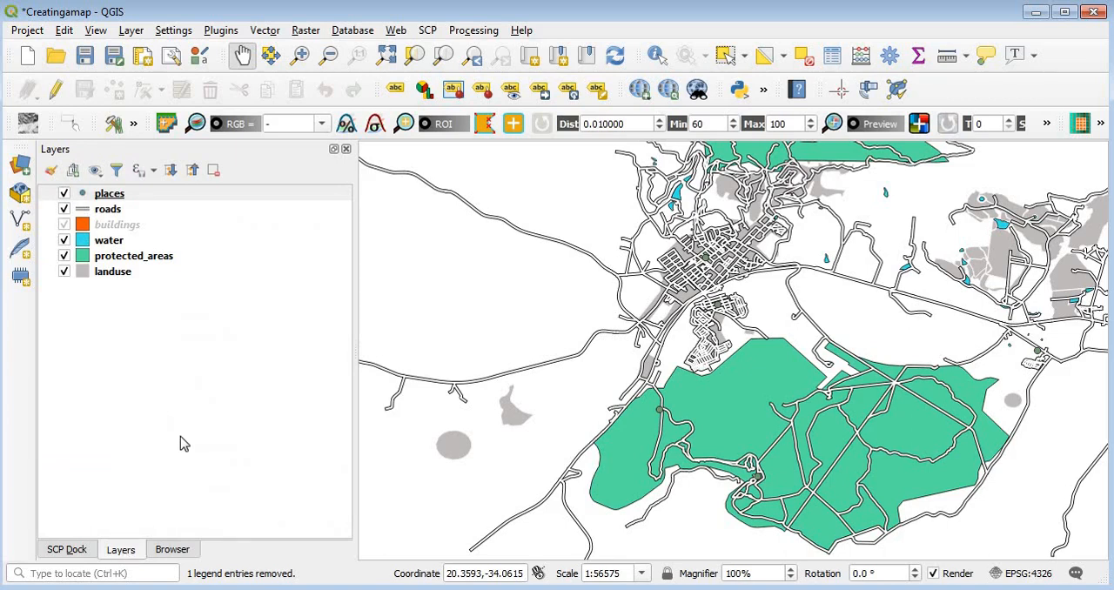
Step: Set the places layer's marker color to the recent red #ff010d and close the layer styling
click(211, 208)
click(182, 197)
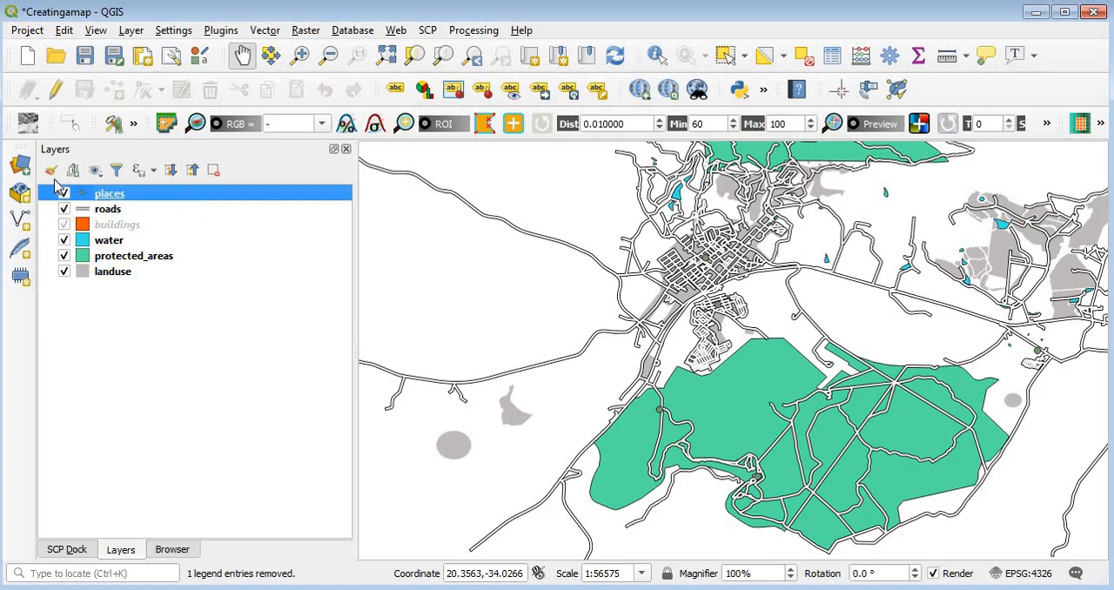
click(53, 177)
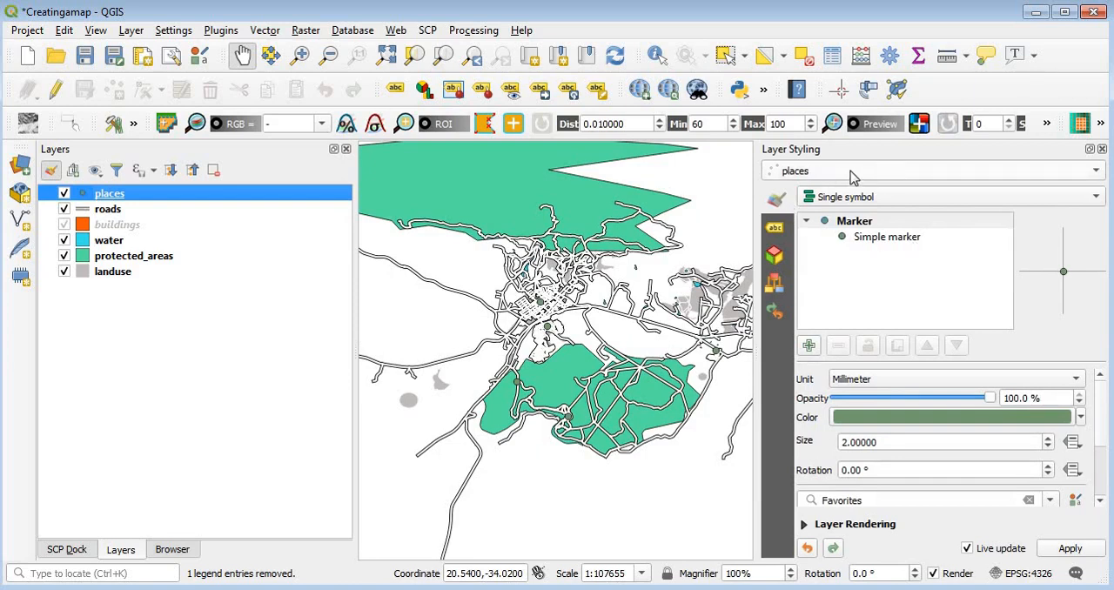
click(851, 177)
click(853, 173)
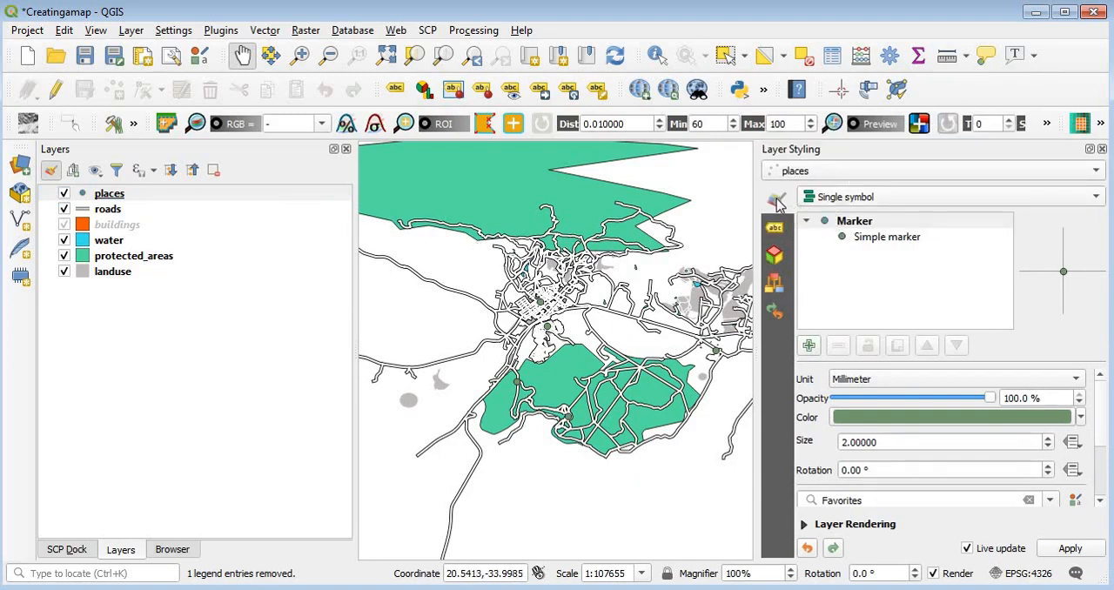
click(962, 423)
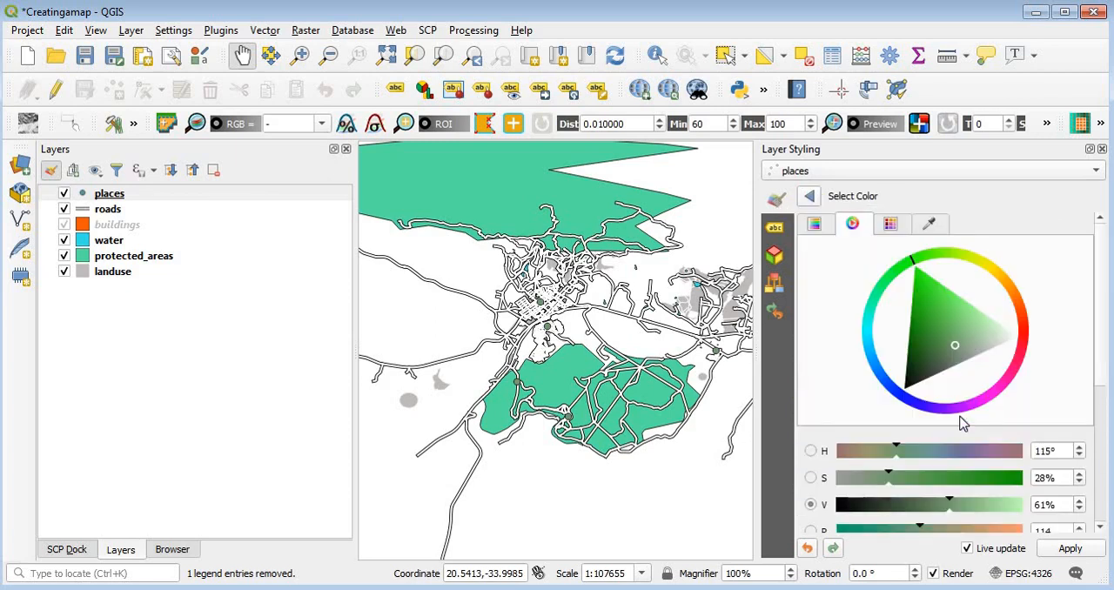
click(1009, 341)
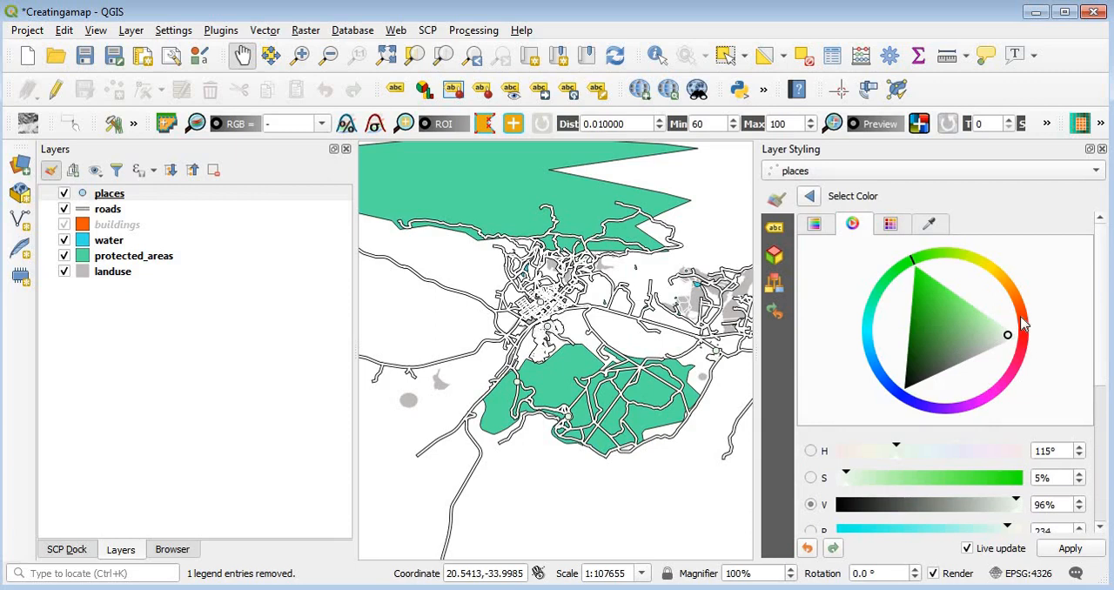
click(1023, 320)
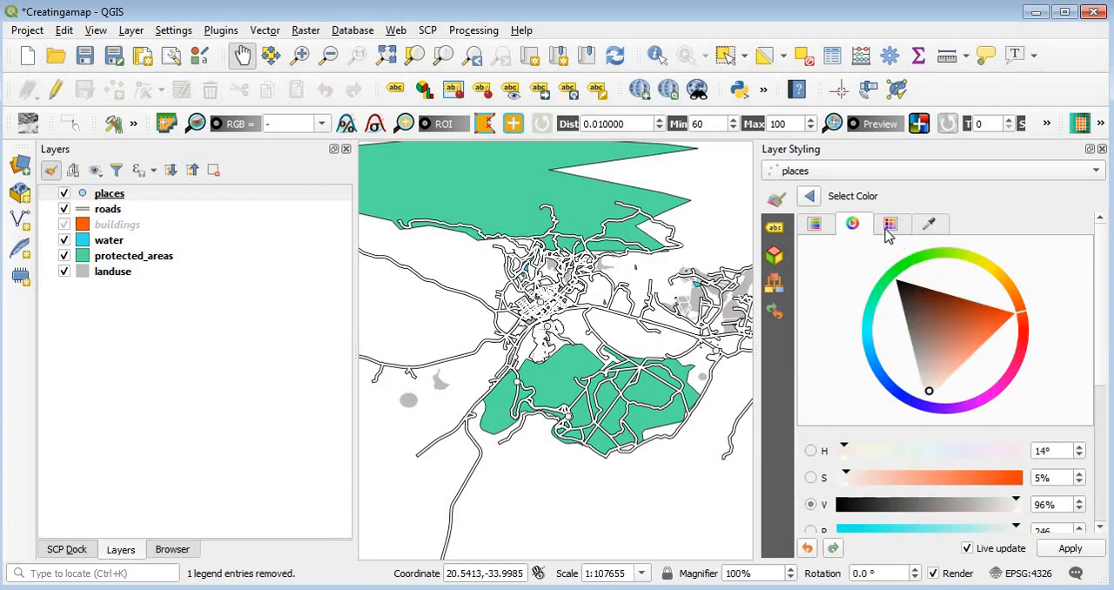
click(888, 230)
click(841, 287)
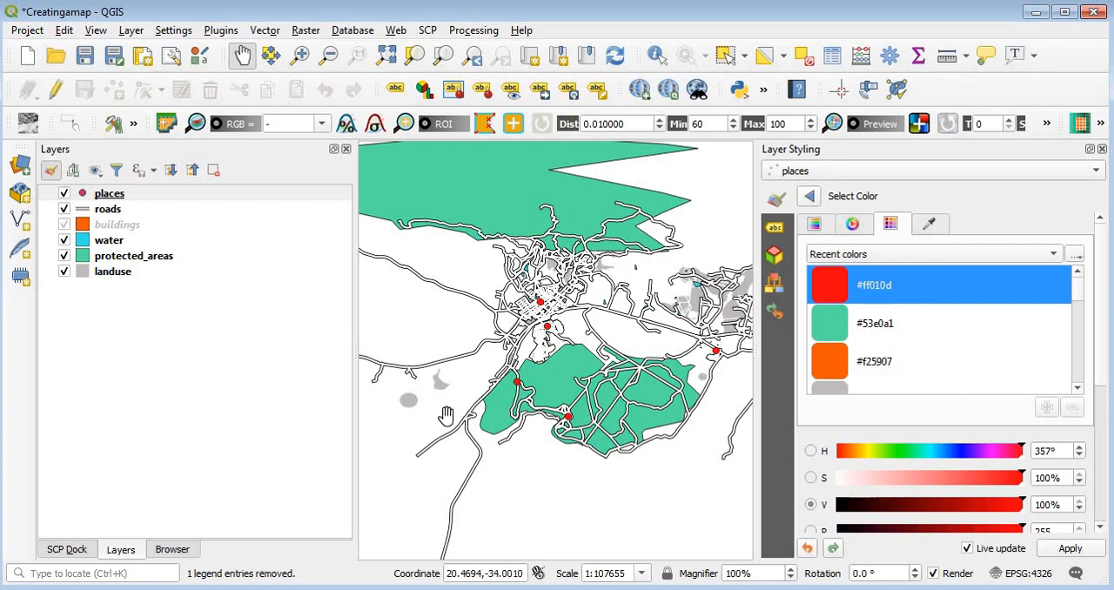
click(1101, 149)
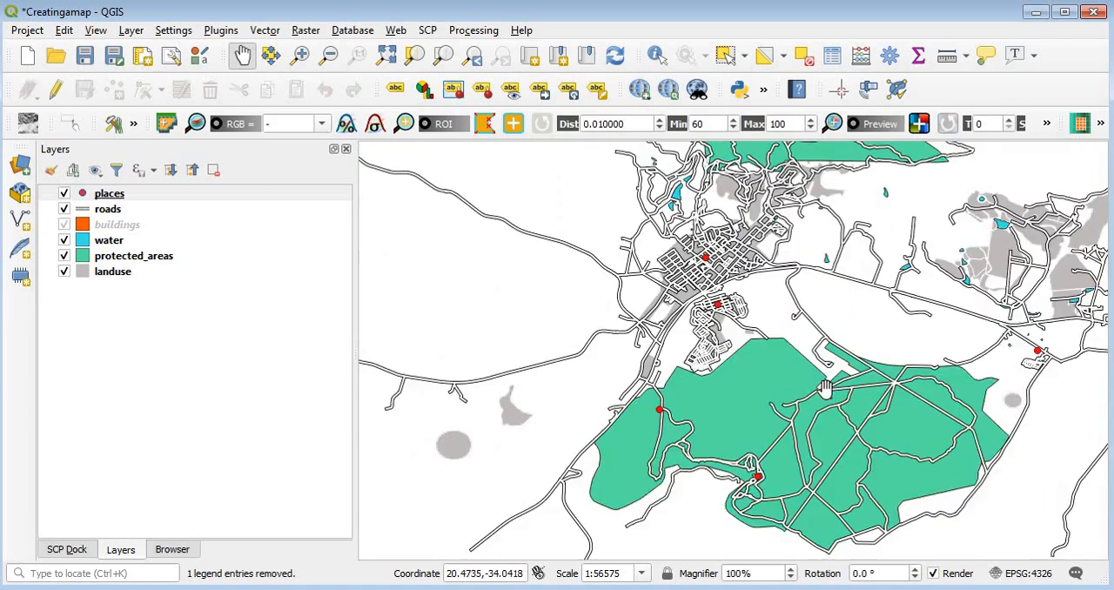
Step: Examine the attribute table of the places layer for its fields and place names, and close it
drag(785, 393, 750, 386)
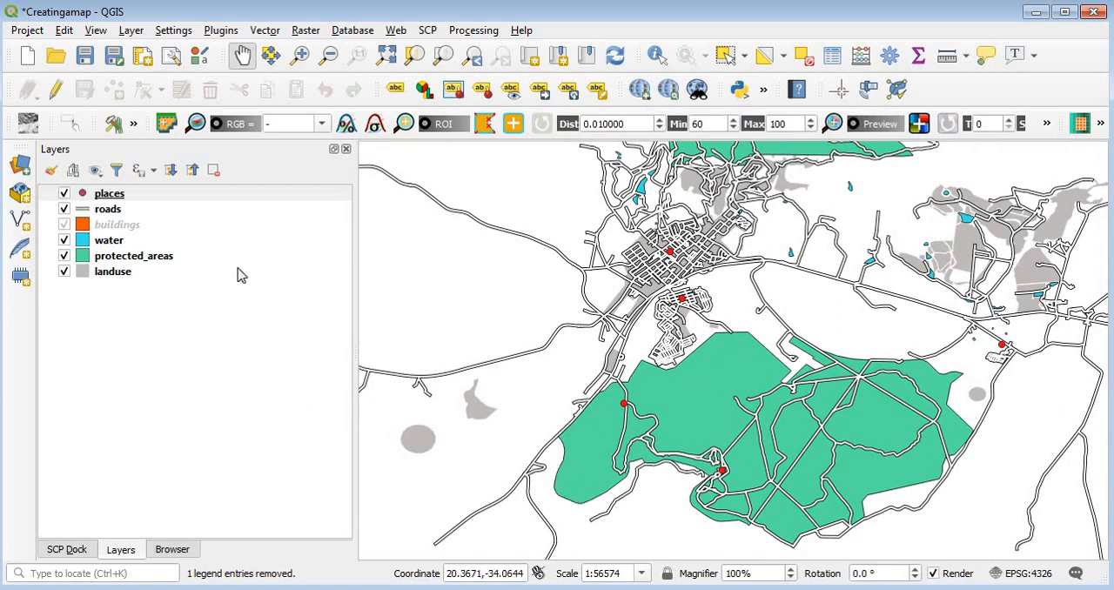
click(219, 202)
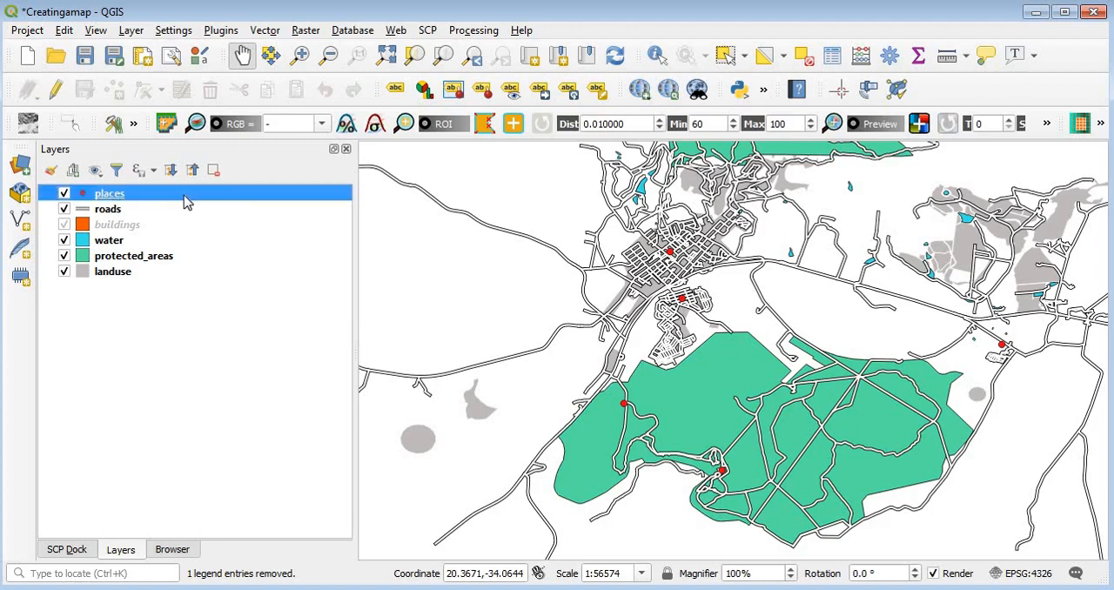
click(834, 64)
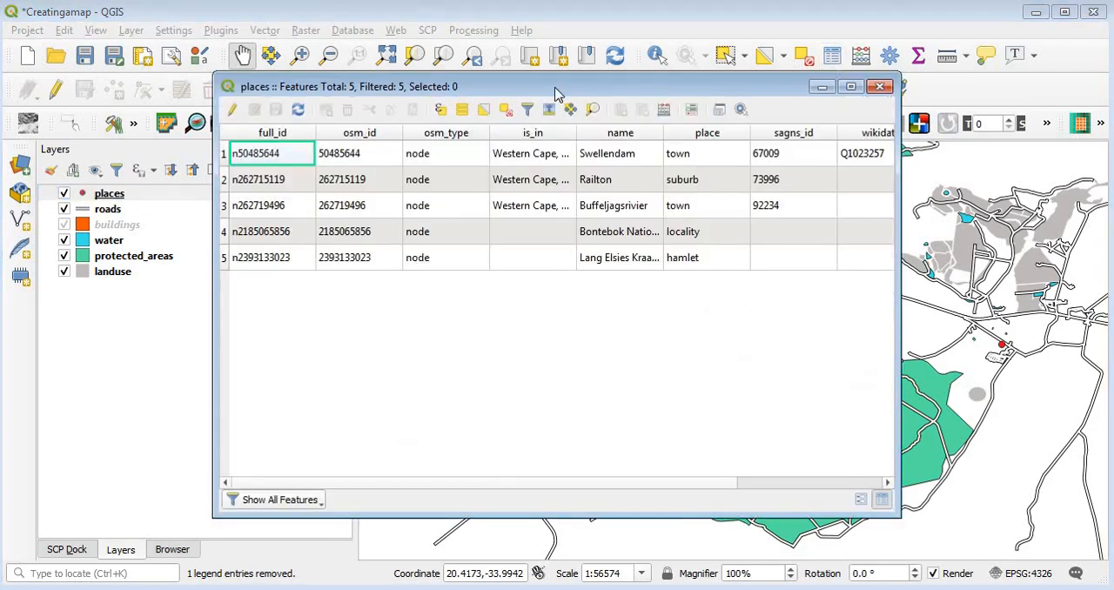
drag(555, 90, 536, 135)
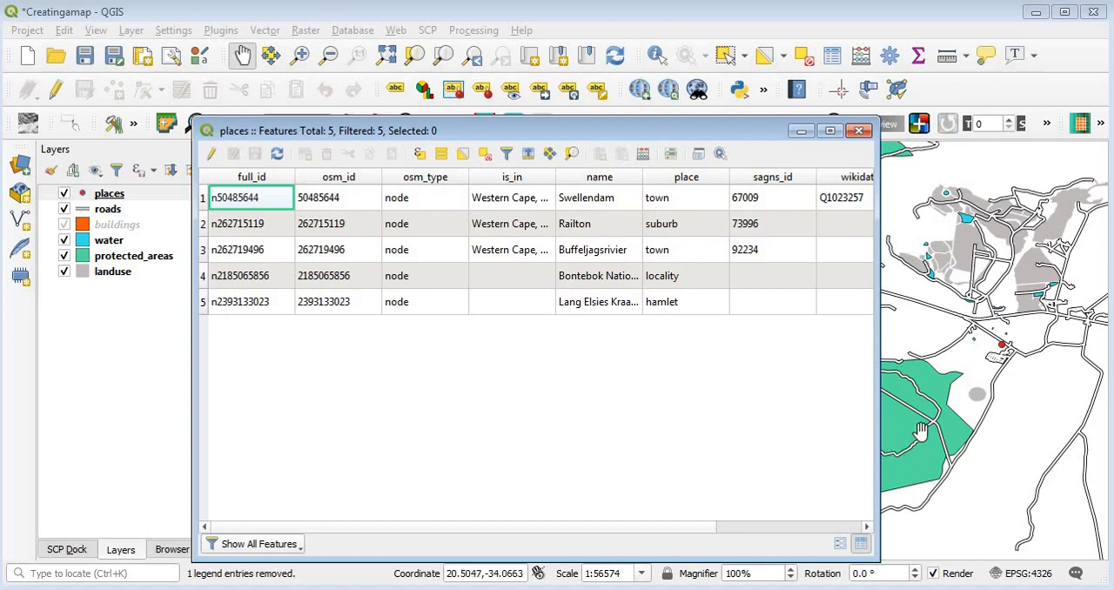
click(858, 132)
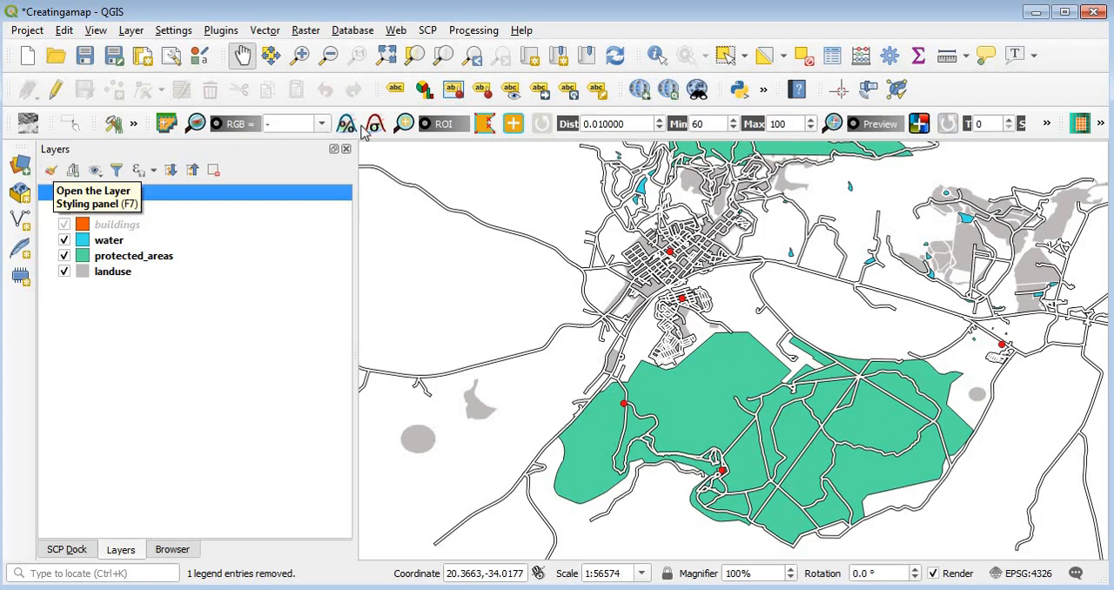
Step: Open the labeling options for the places layer and set its label mode to Single labels
click(395, 92)
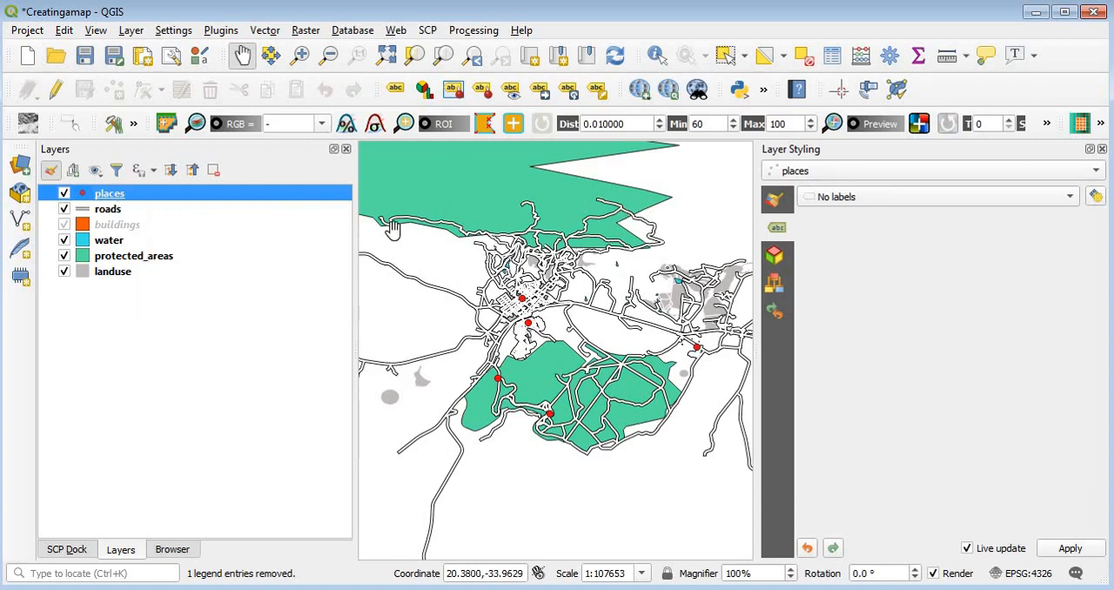
click(893, 174)
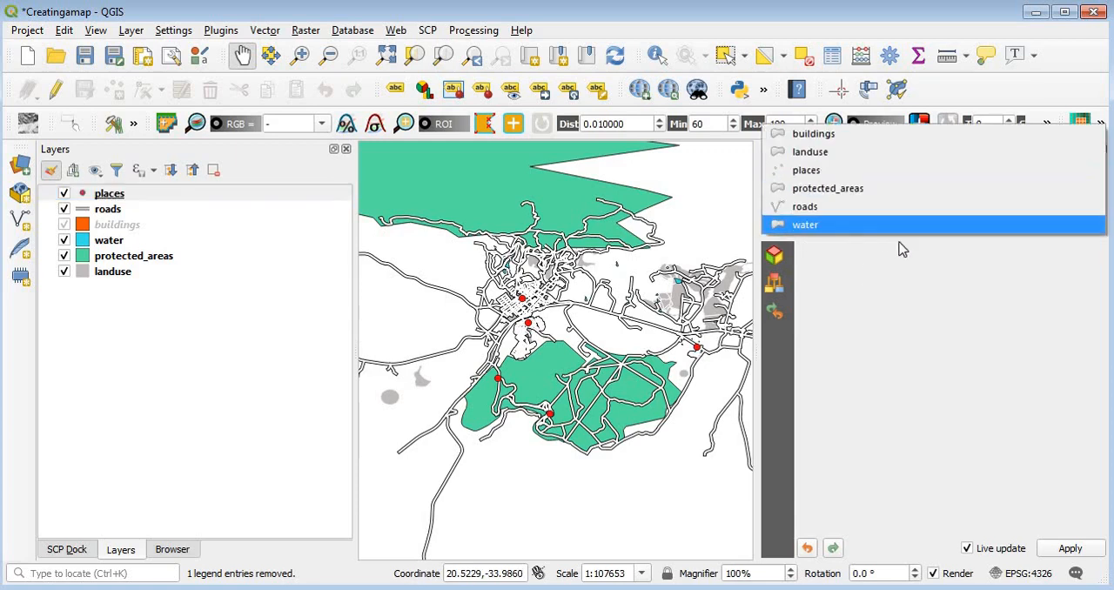
click(840, 176)
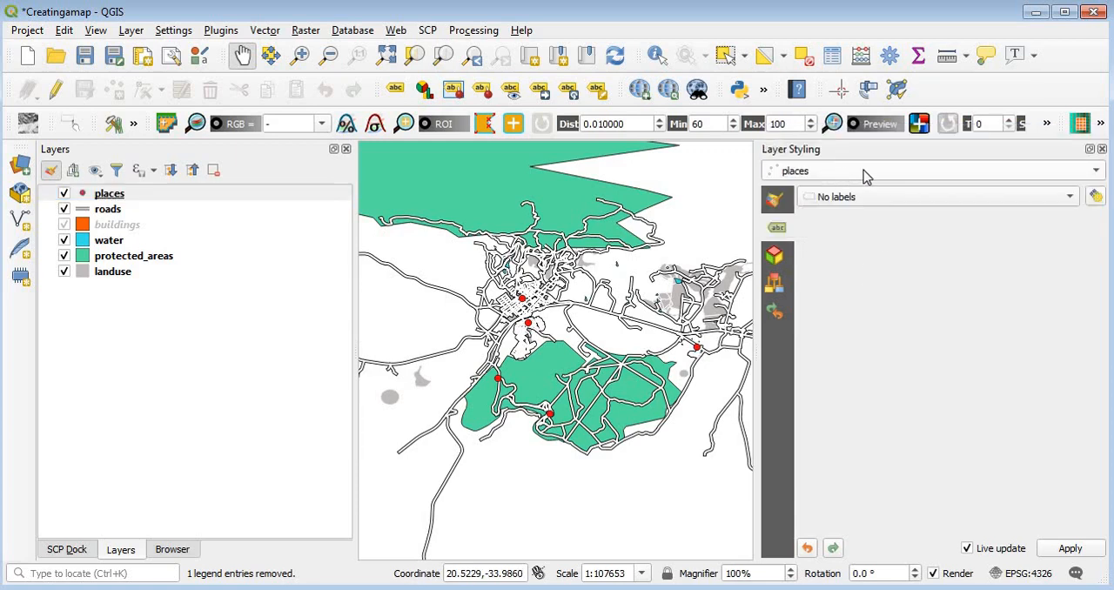
click(776, 230)
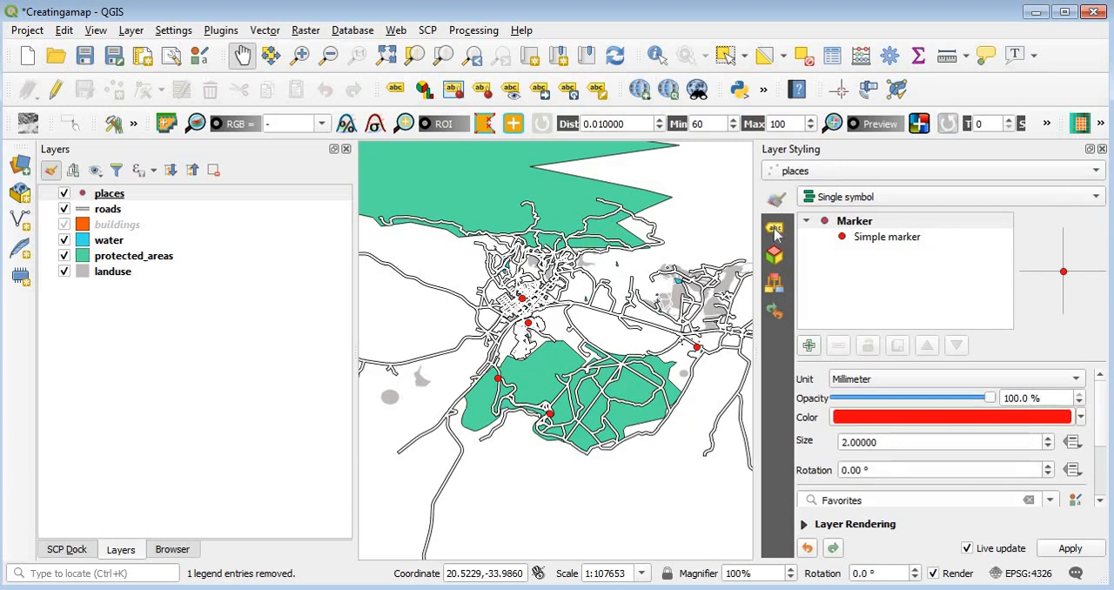
click(777, 230)
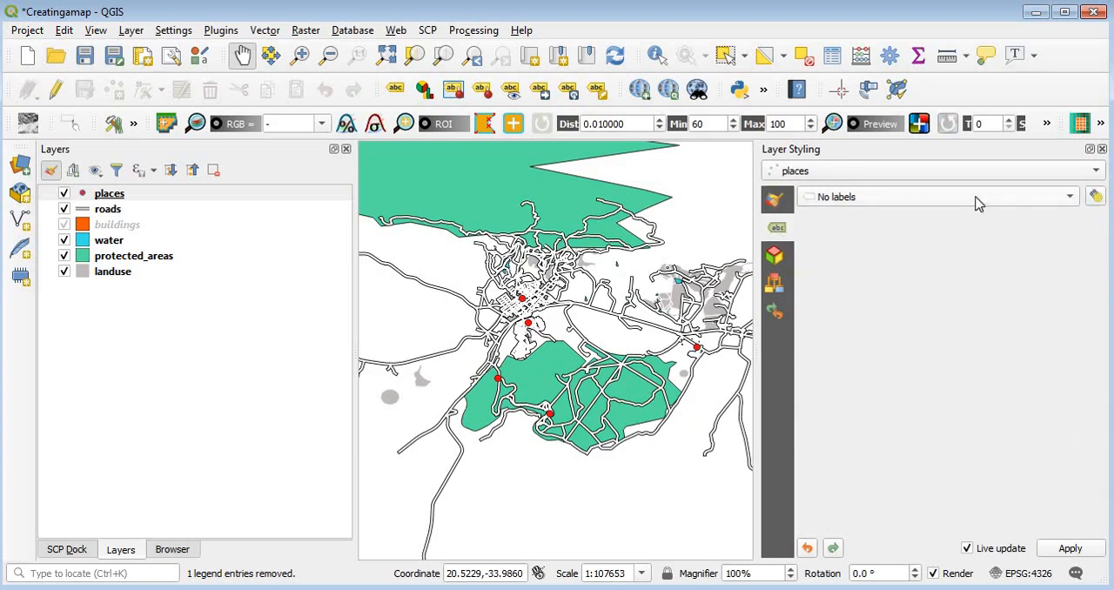
click(1070, 198)
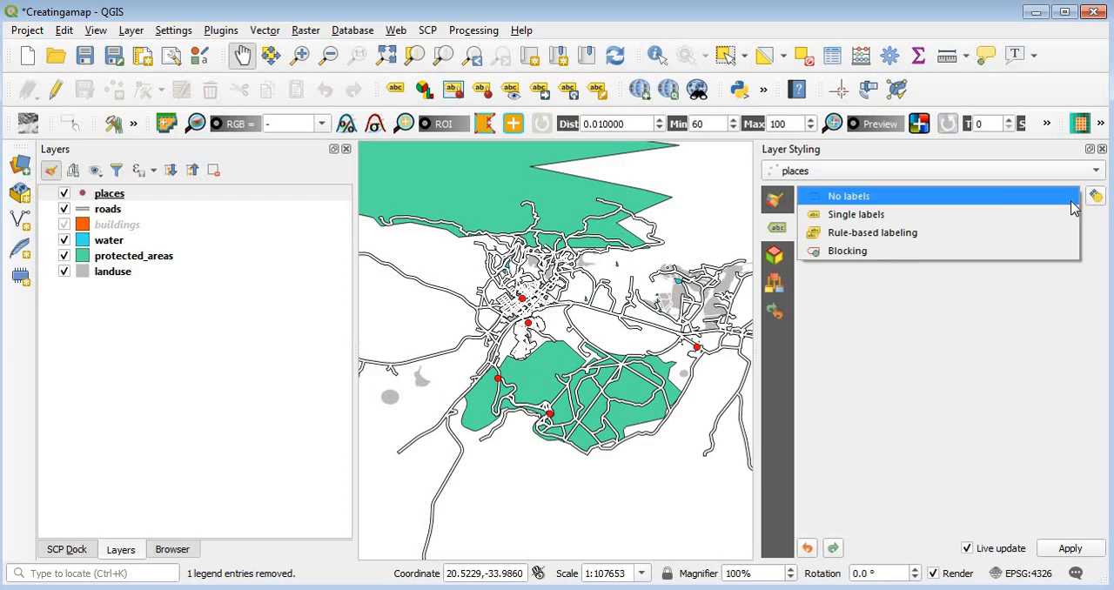
click(886, 218)
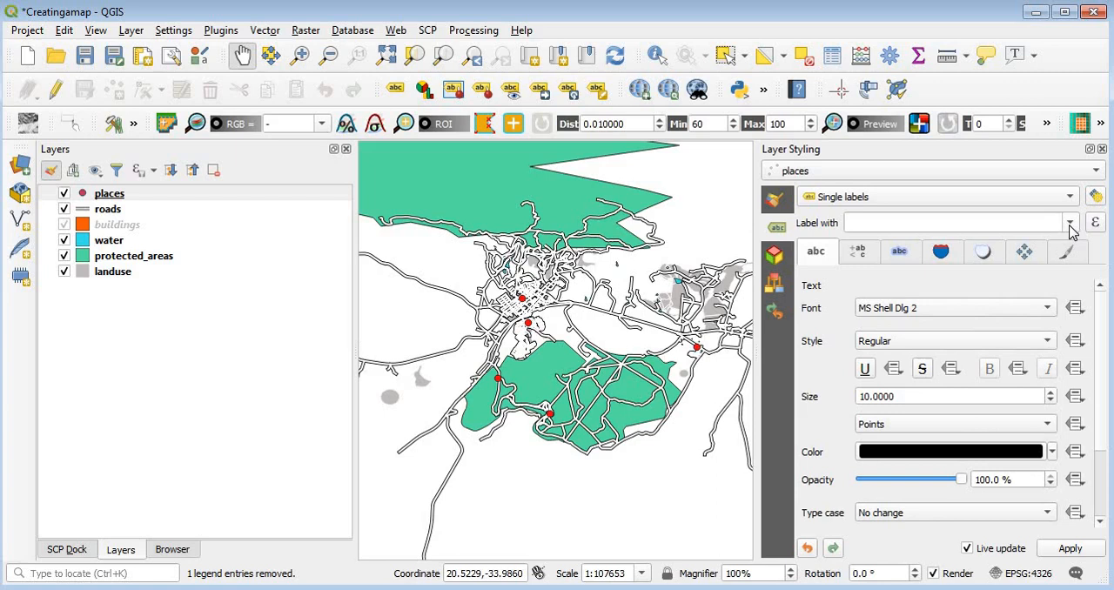
Step: Check the fields in the places attribute table, label the layer with the name field and close the layer styling
click(832, 58)
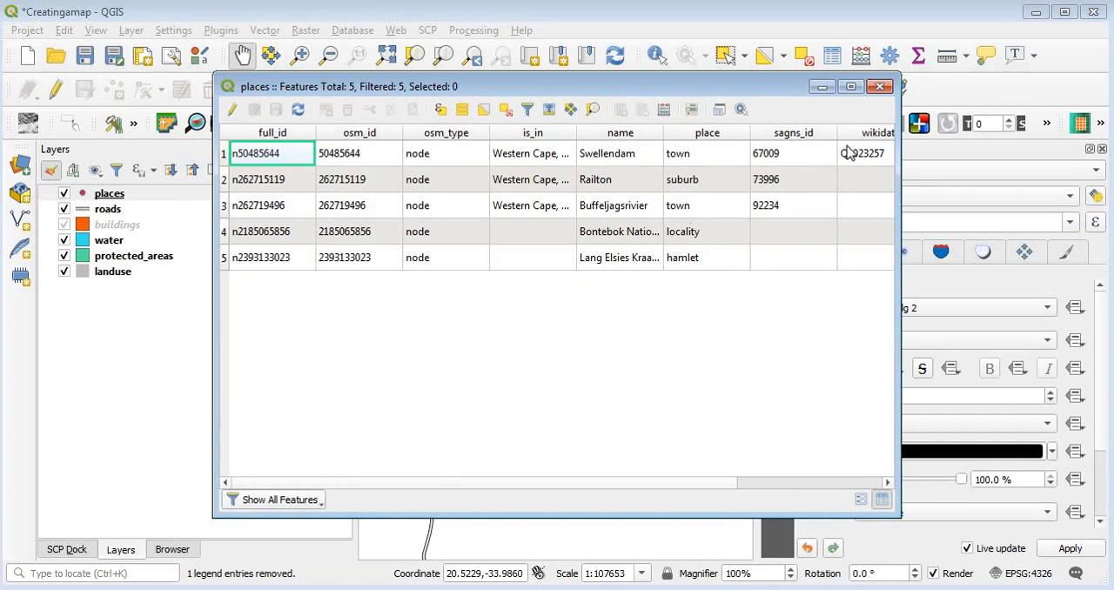
click(880, 90)
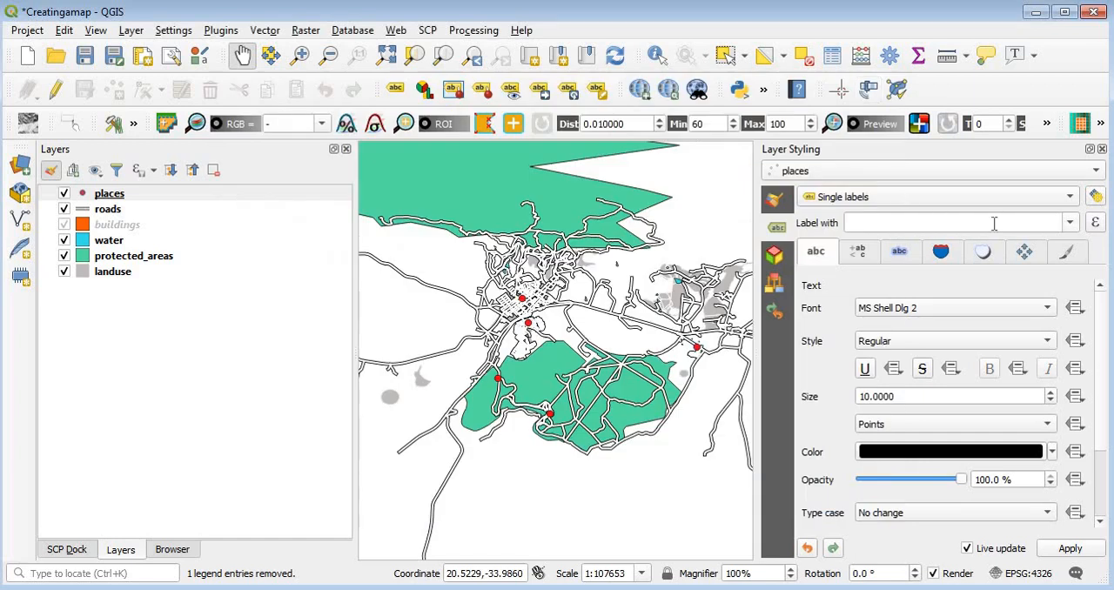
click(1070, 225)
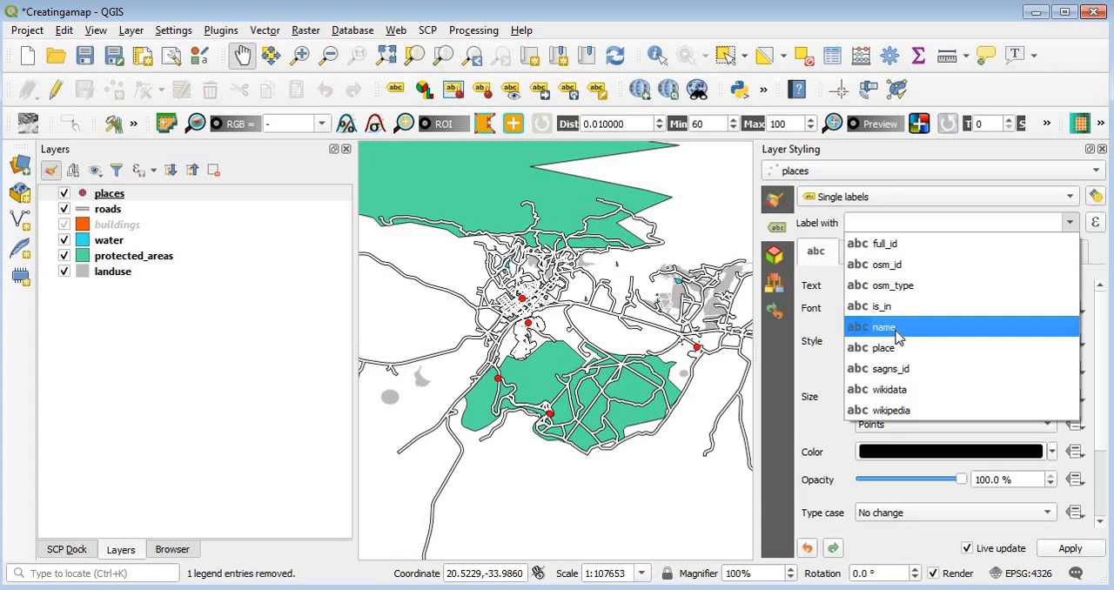
click(898, 337)
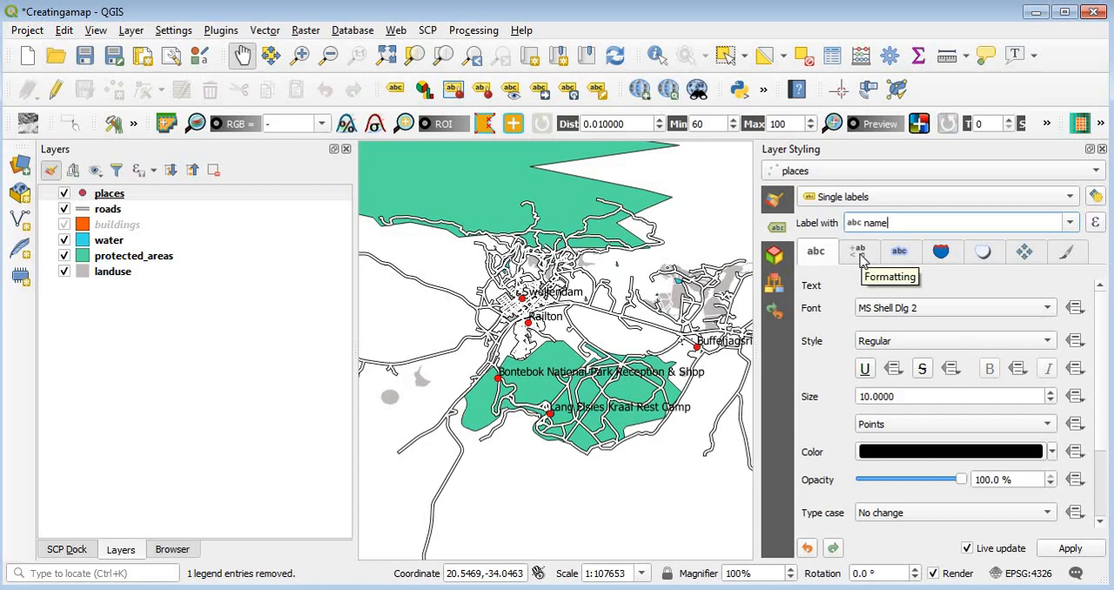
click(889, 346)
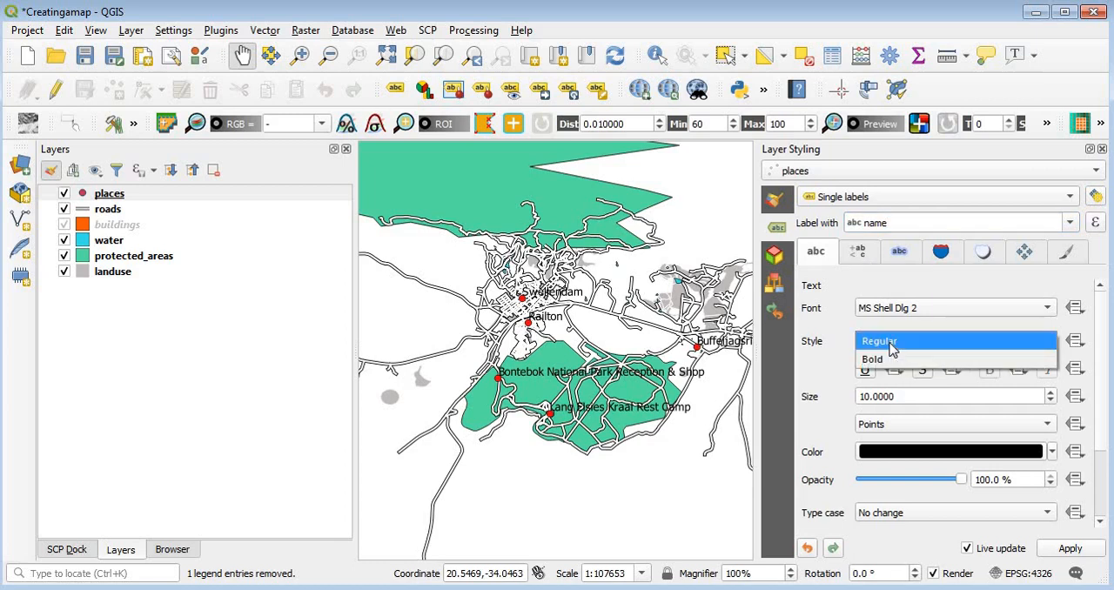
click(863, 294)
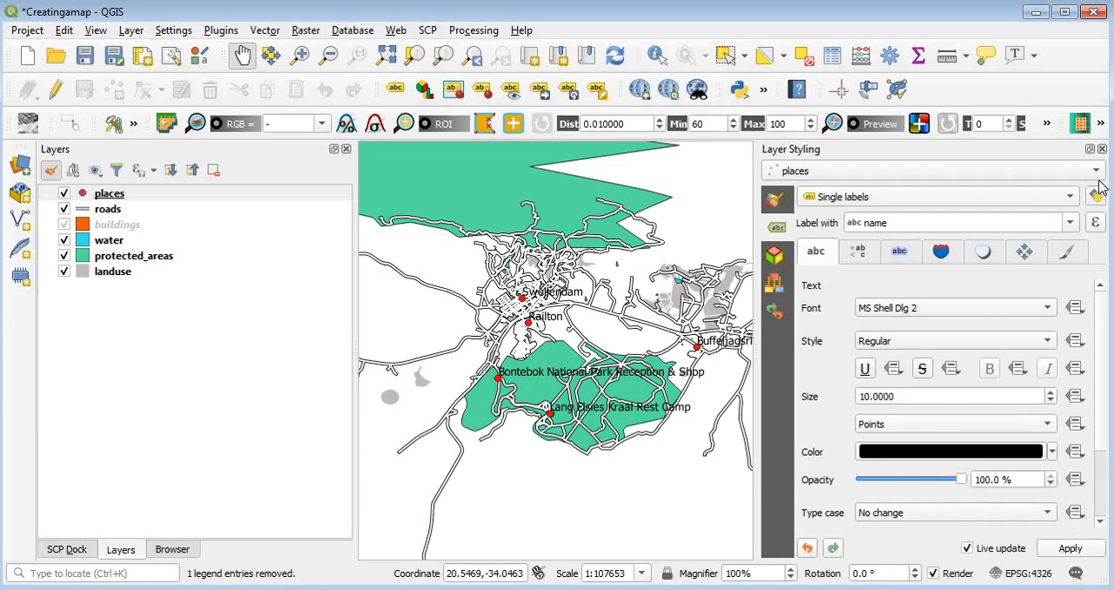
click(1102, 150)
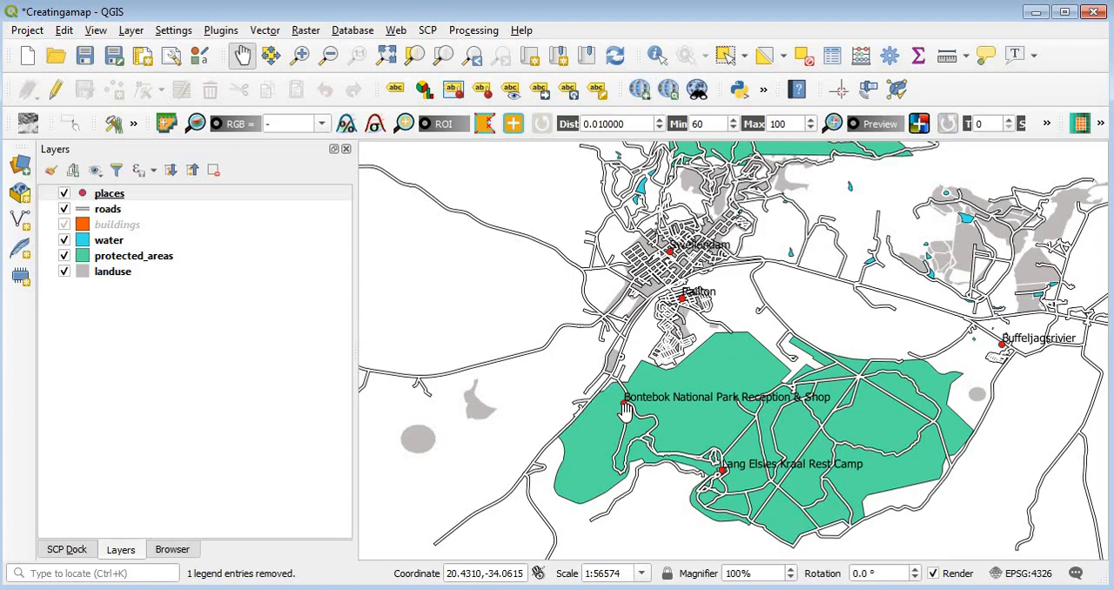
Step: Reopen the places labeling options, look through the text and formatting settings, and enable the text buffer
click(394, 90)
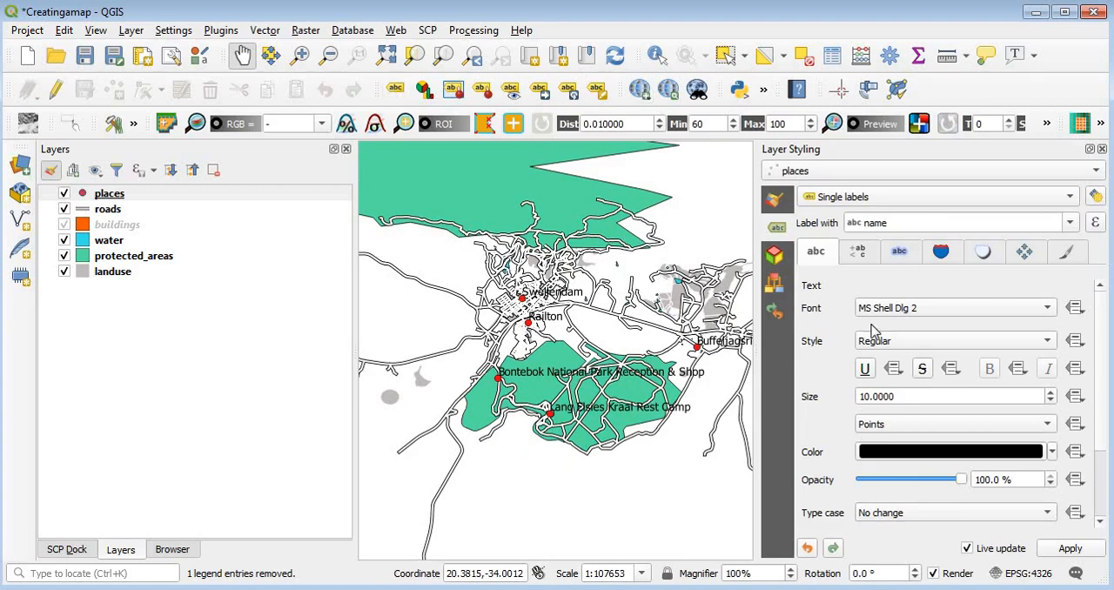
click(858, 254)
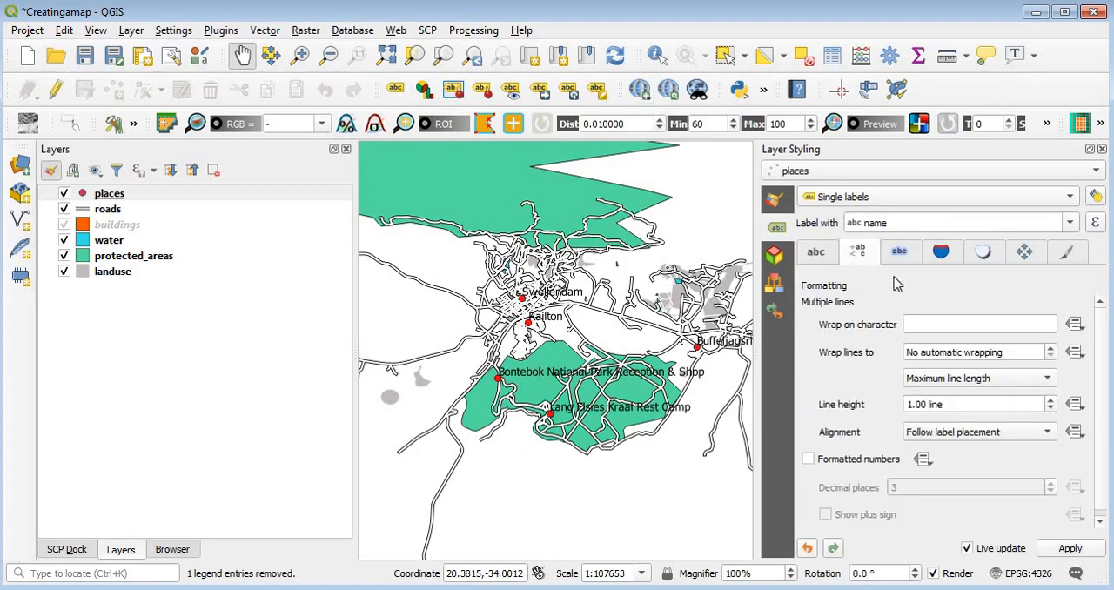
click(1070, 549)
click(816, 252)
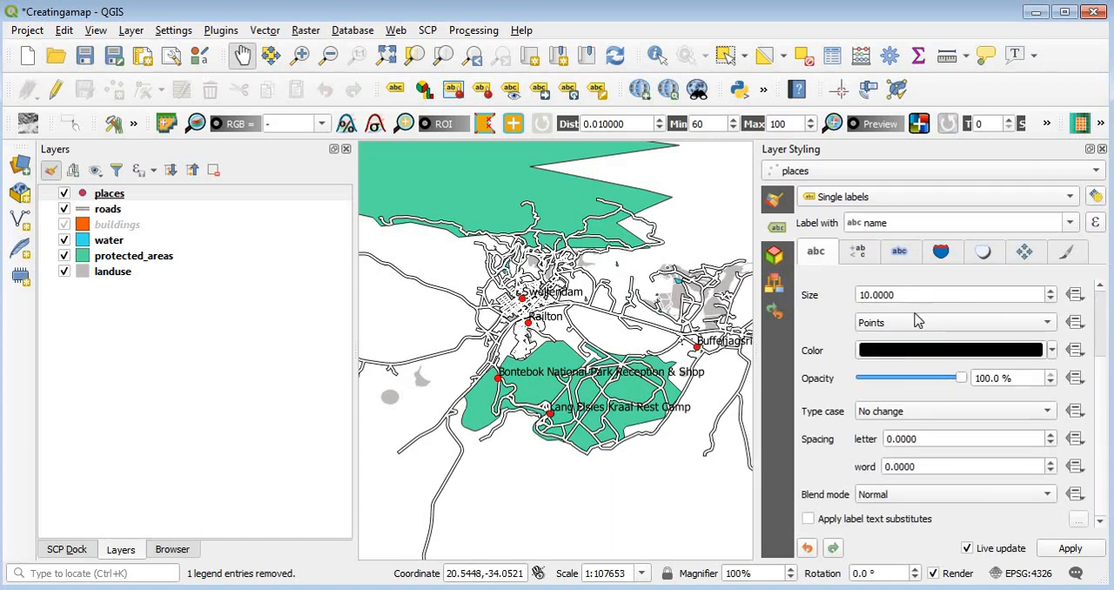
click(858, 256)
click(901, 256)
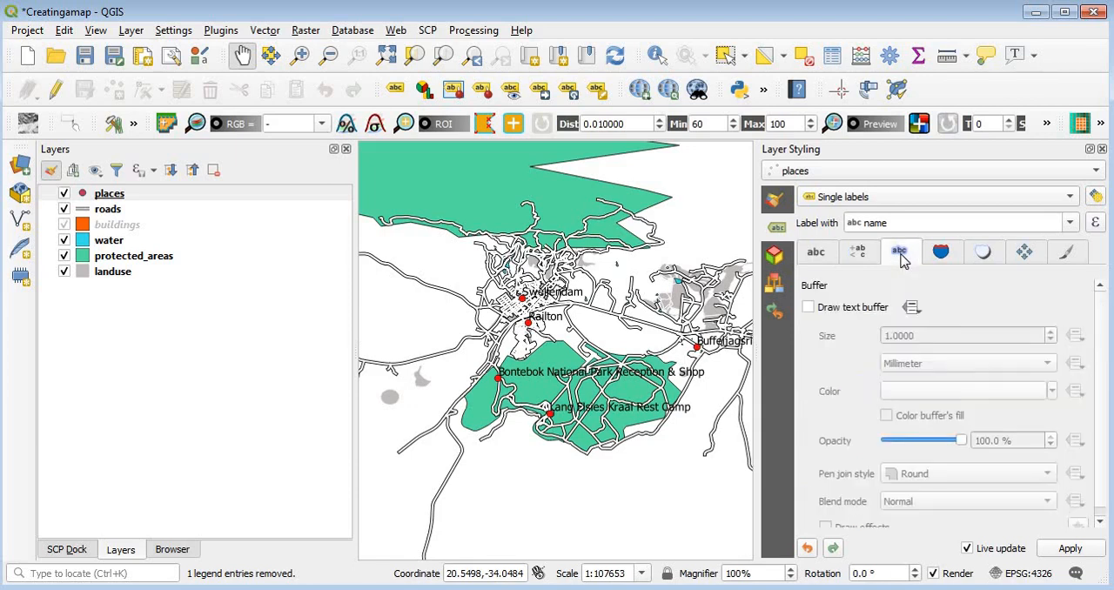
click(808, 309)
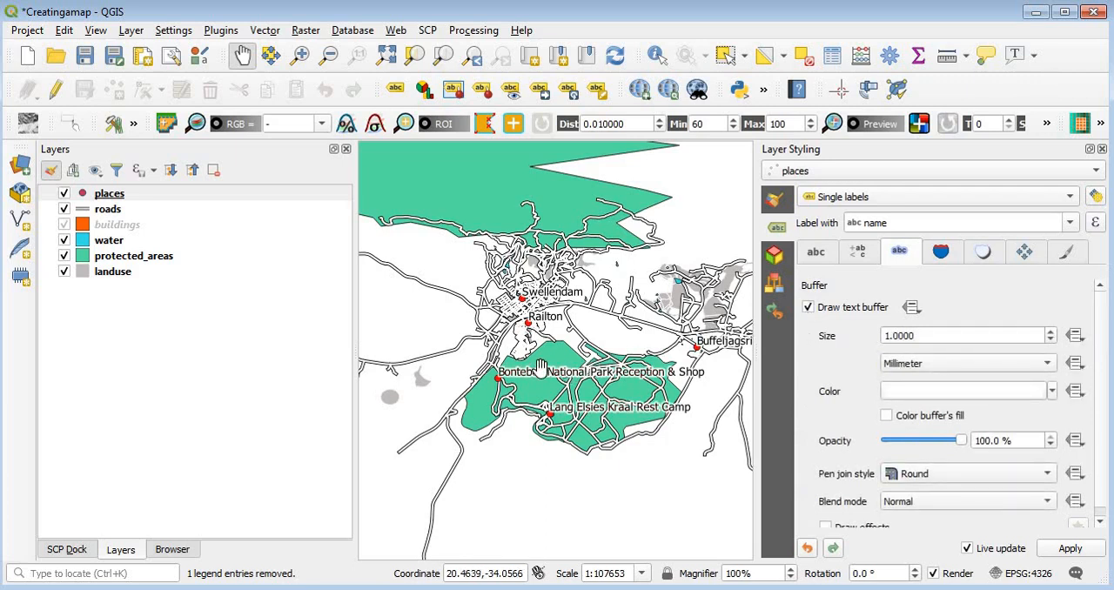
Step: Try a label buffer size of 0.5 mm
click(886, 338)
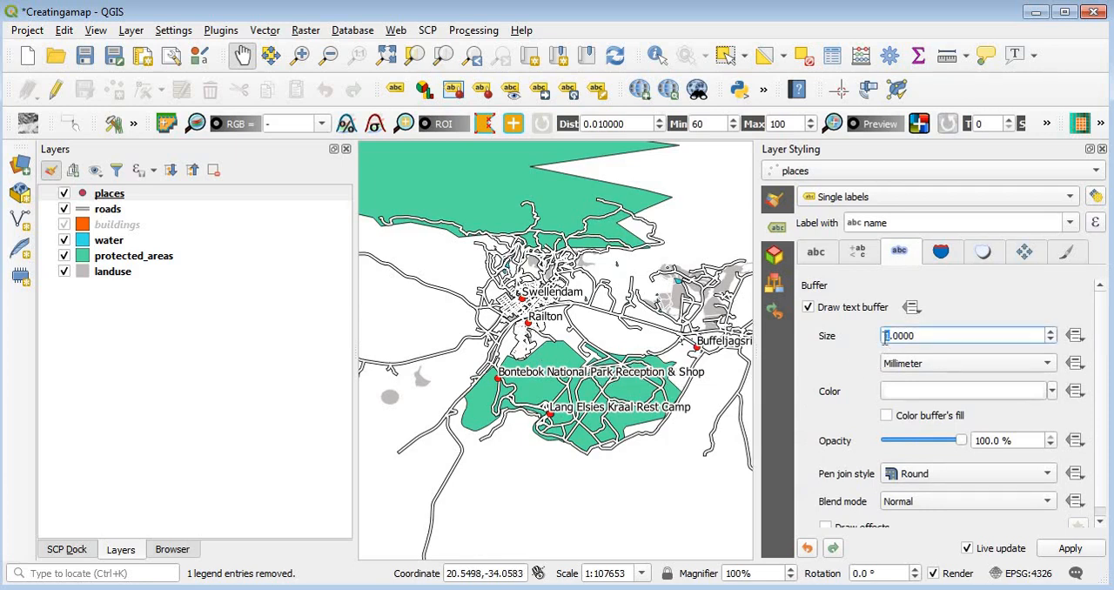
key(Delete)
text(0.)
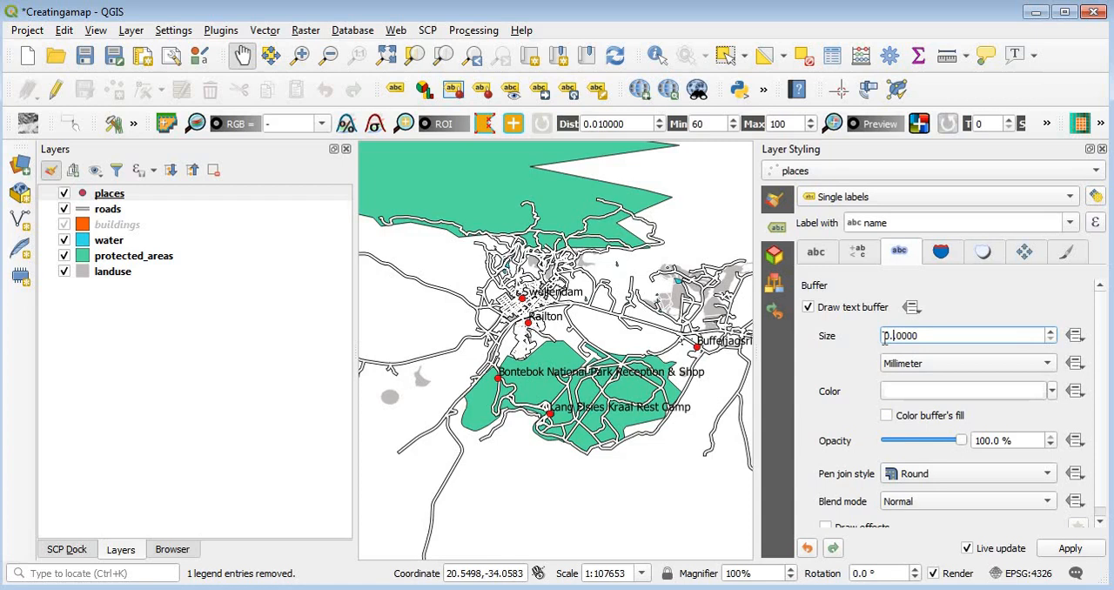
text(5)
key(Delete)
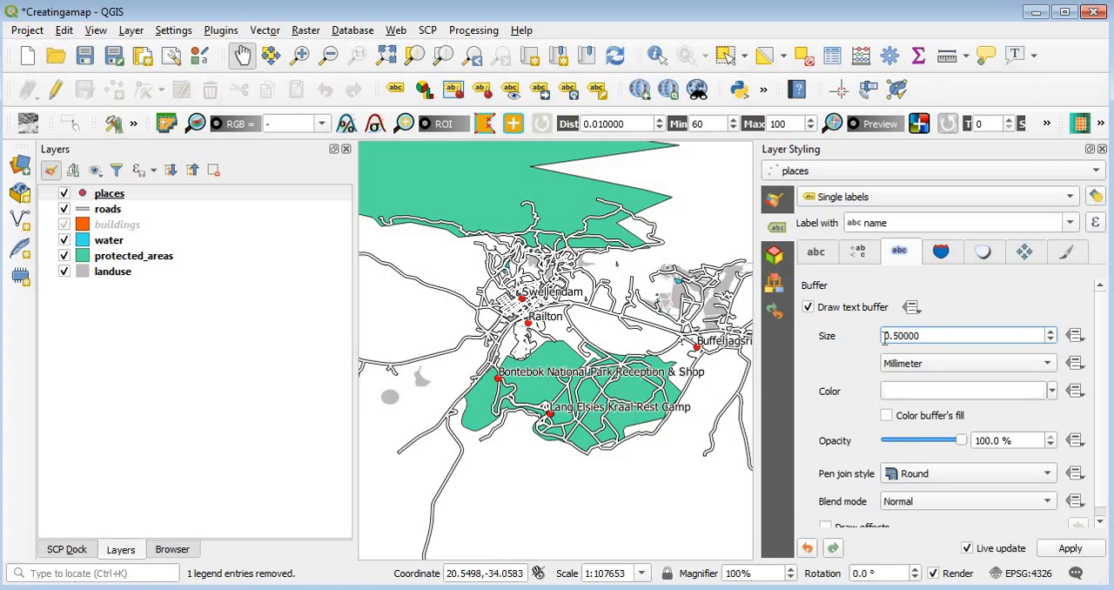
Step: Set the label buffer size to 1.0 mm and apply it
key(shift+Home)
text(1.0)
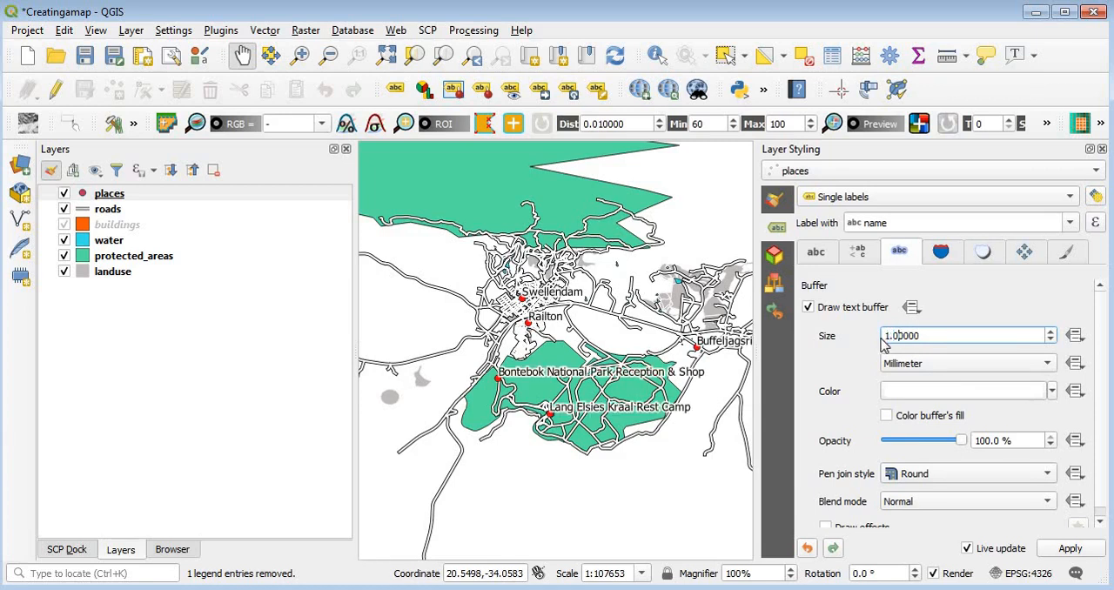
text(0)
click(1049, 554)
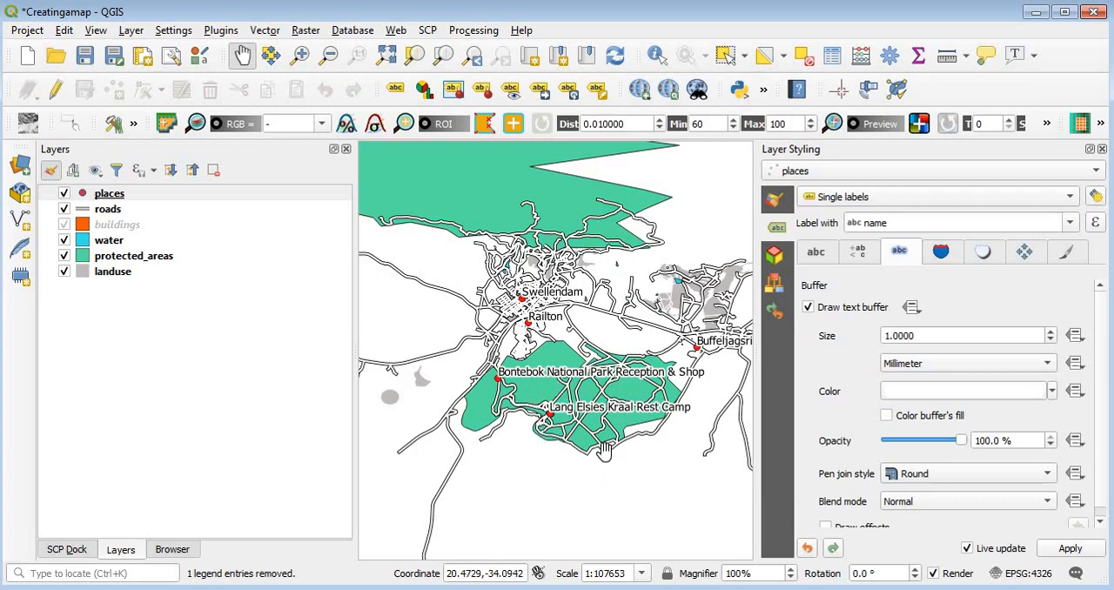
Step: Set the label distance to 2 mm in the Around point placement settings
click(1025, 255)
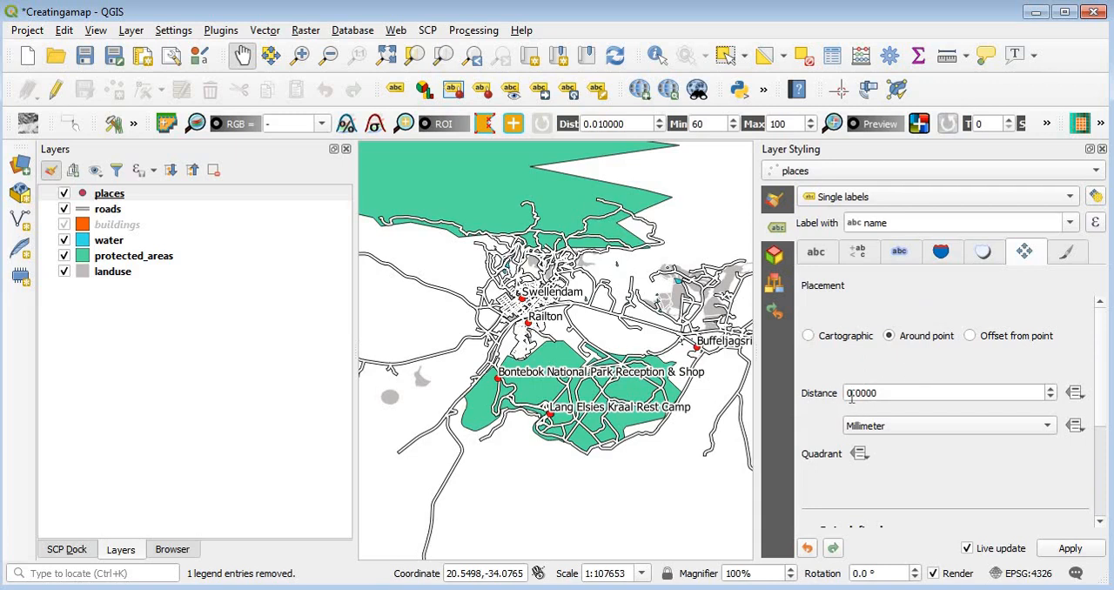
drag(846, 394, 853, 394)
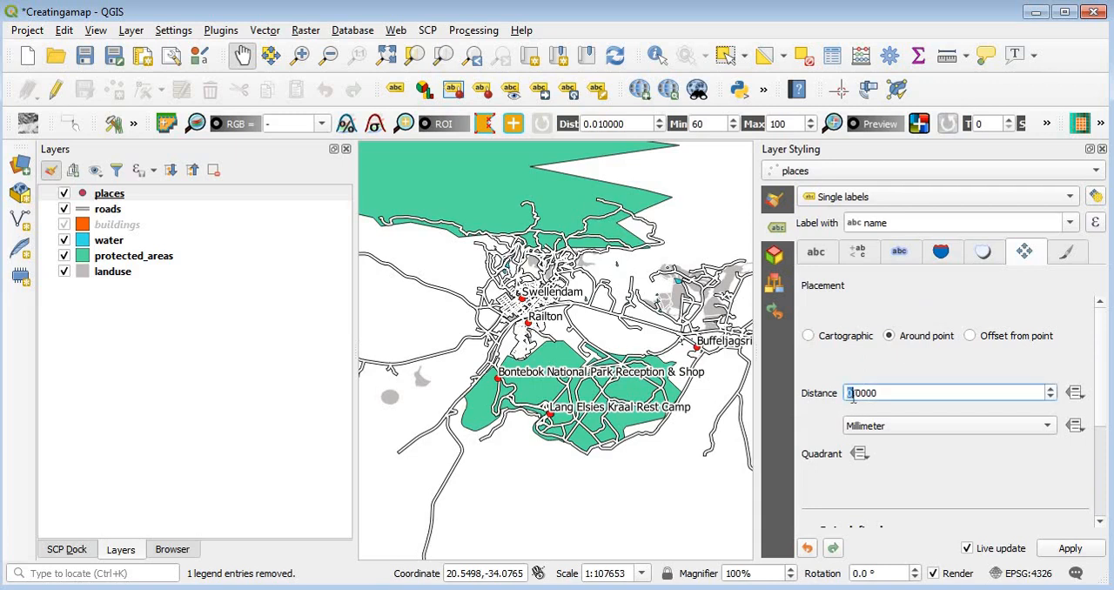
text(2)
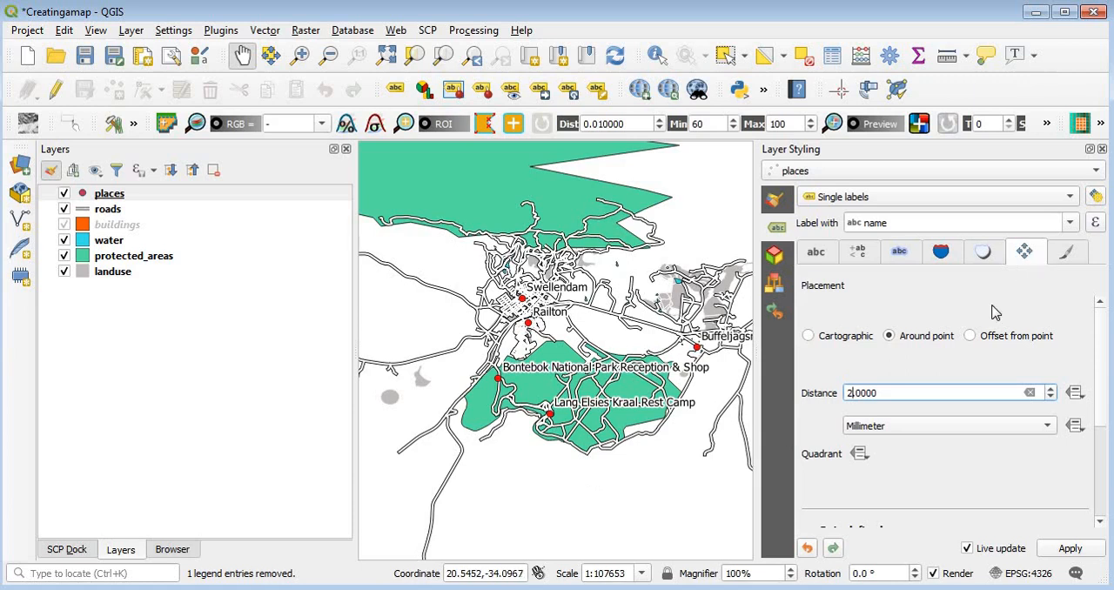
click(653, 403)
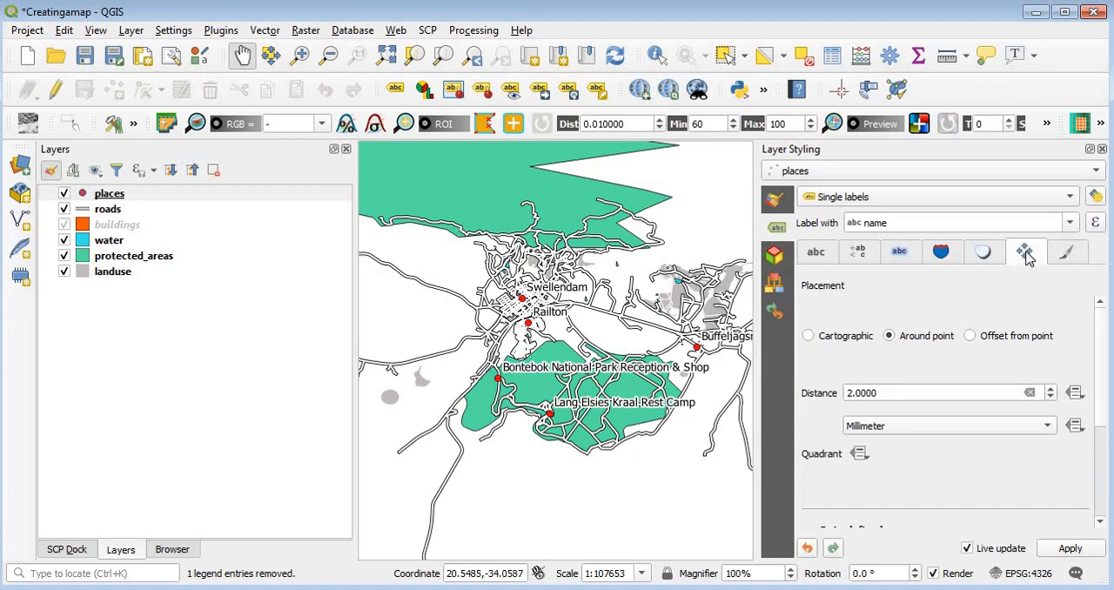
Step: Change the label placement to Offset from point, try several quadrants, and choose the central quadrant
click(970, 336)
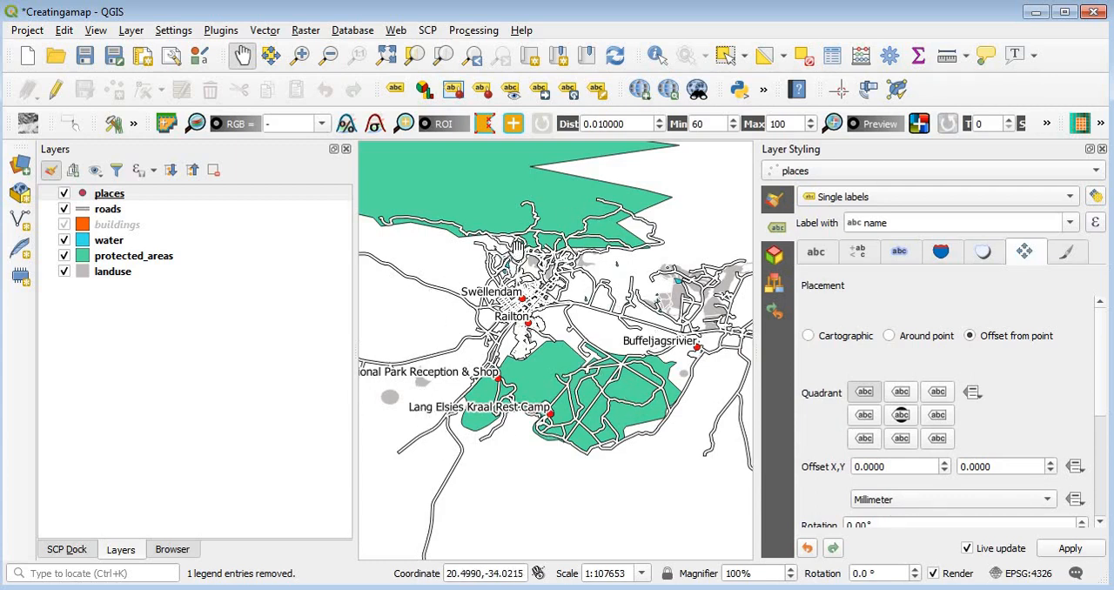
click(901, 416)
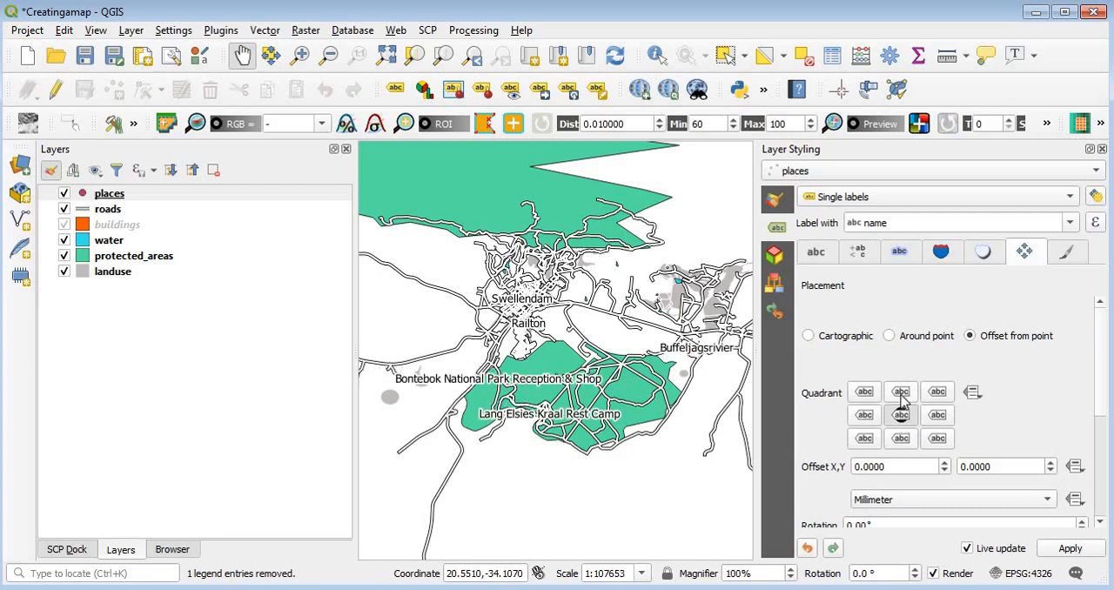
click(902, 393)
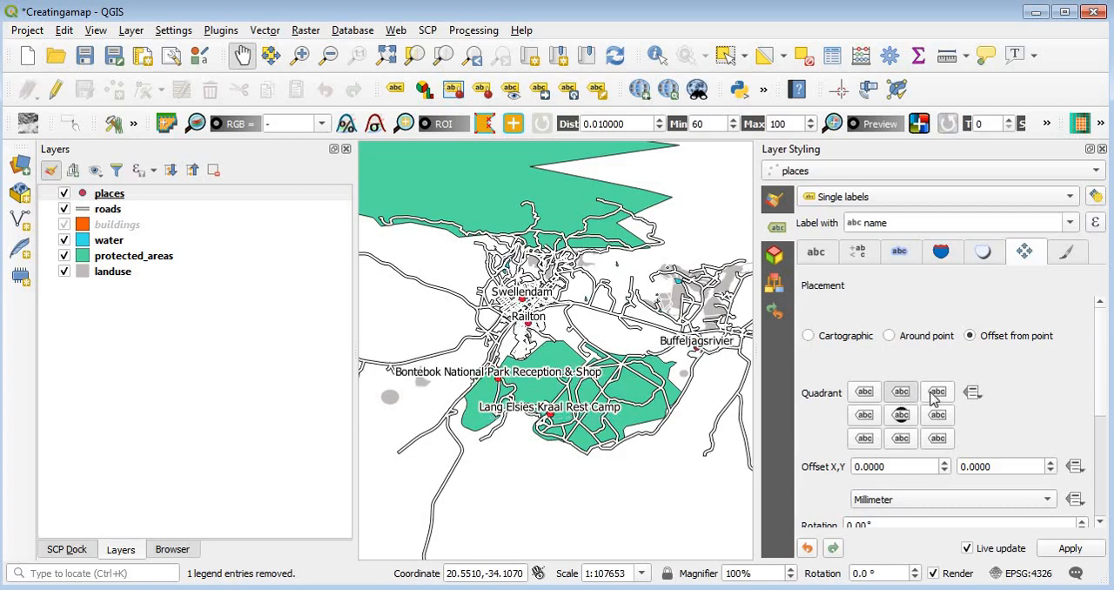
click(937, 393)
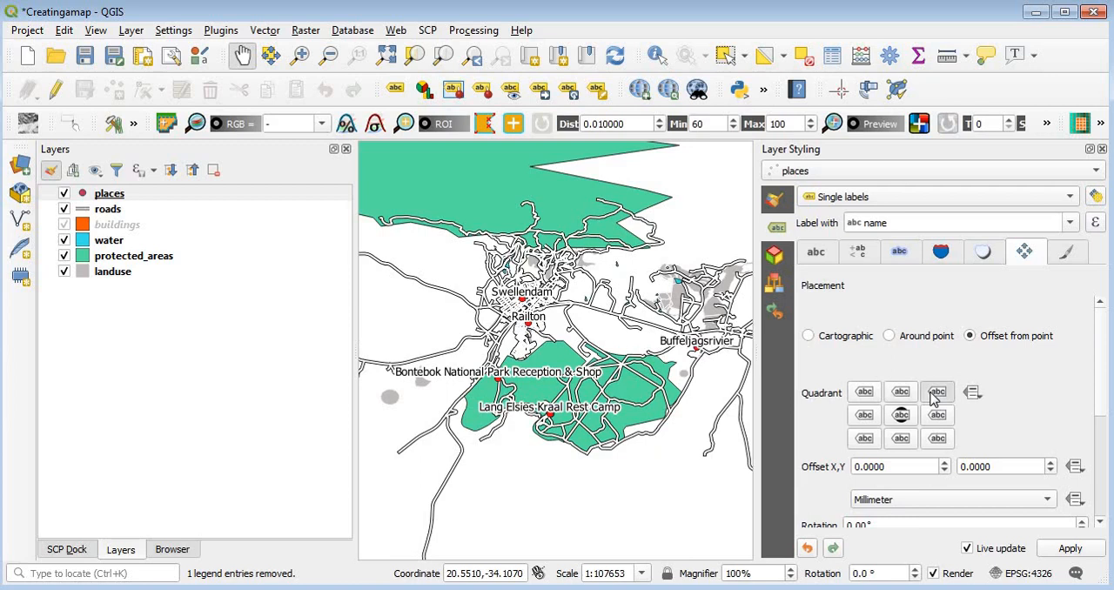
click(937, 415)
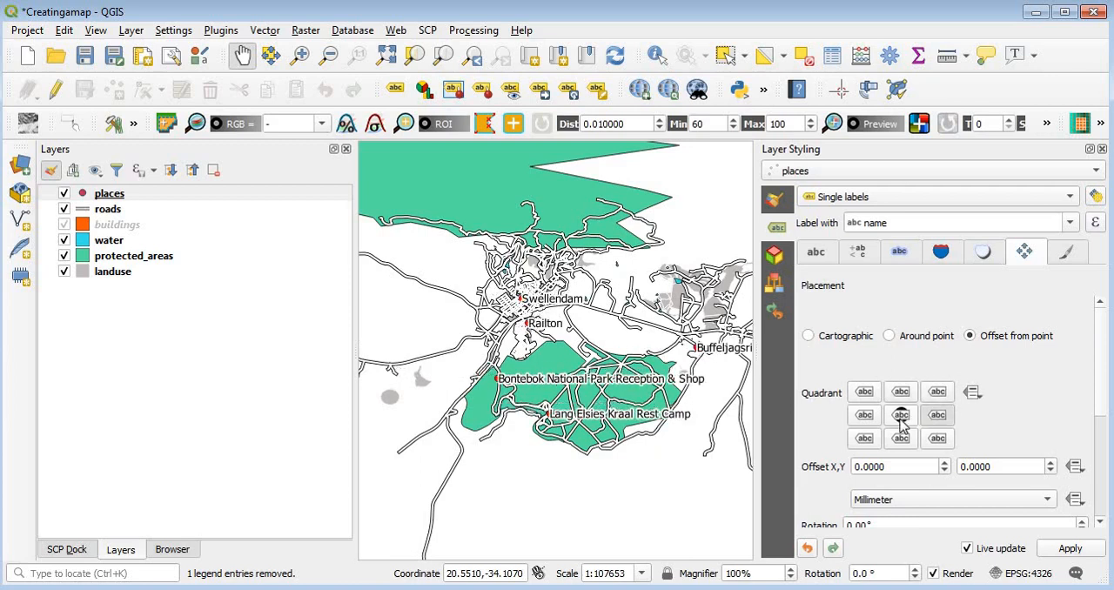
click(902, 416)
click(901, 440)
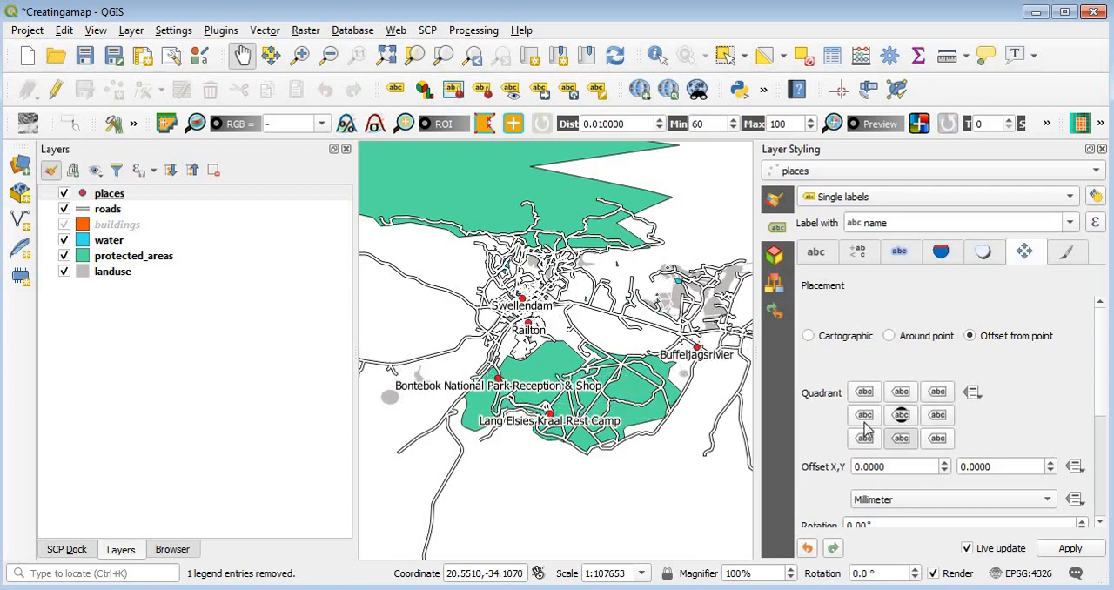
click(900, 417)
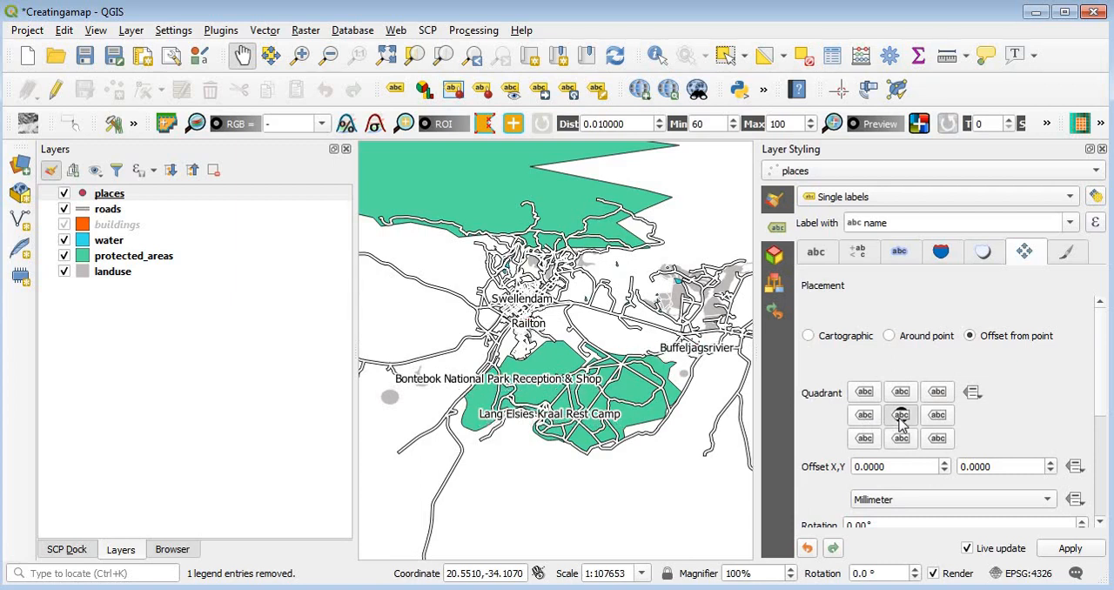
Step: Set the size of the places layer's marker symbol to 0 mm
click(774, 201)
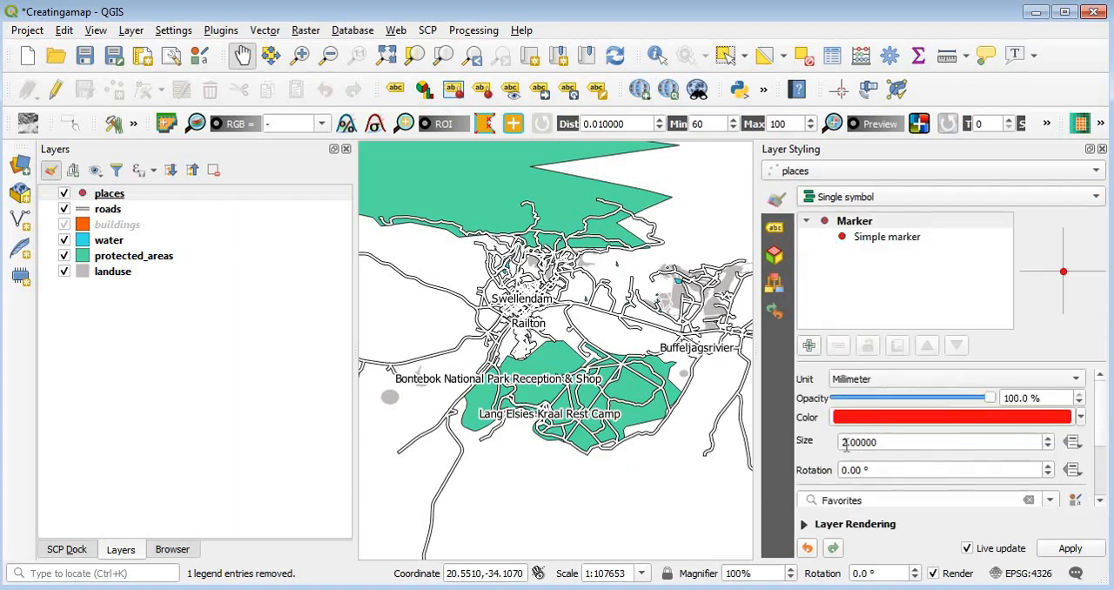
drag(840, 444, 848, 443)
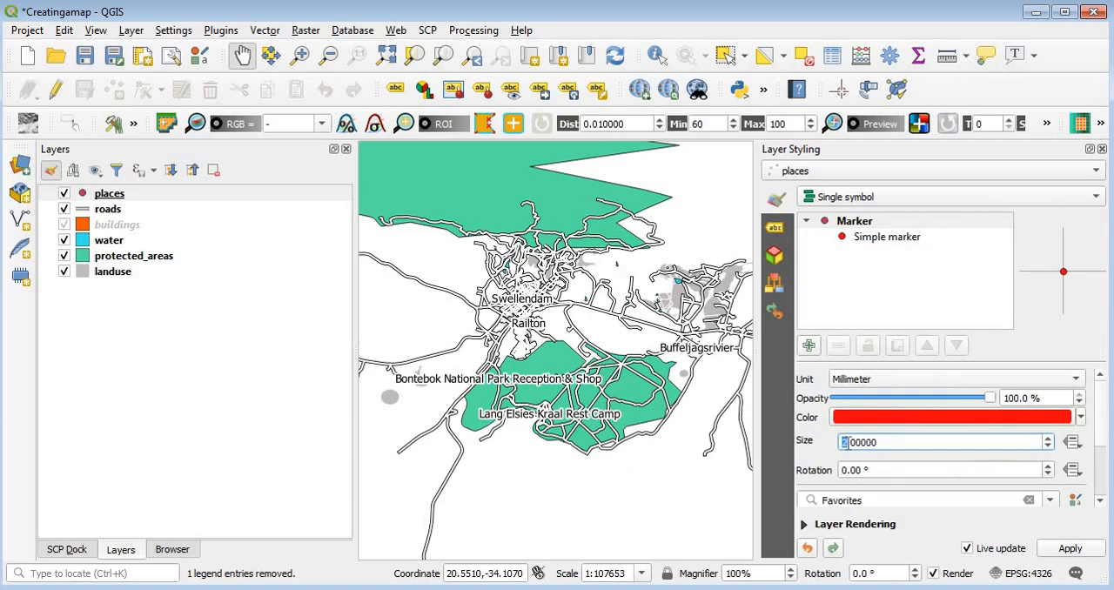
text(0)
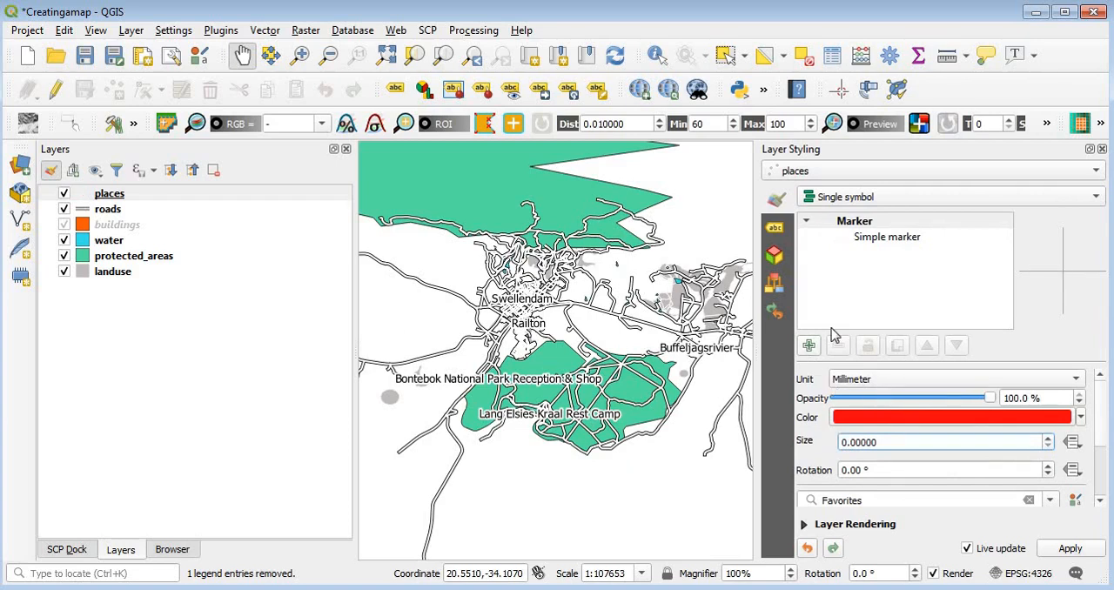
Step: Try the outer quadrants for the places labels' Offset from point placement, and set the central quadrant again
click(774, 230)
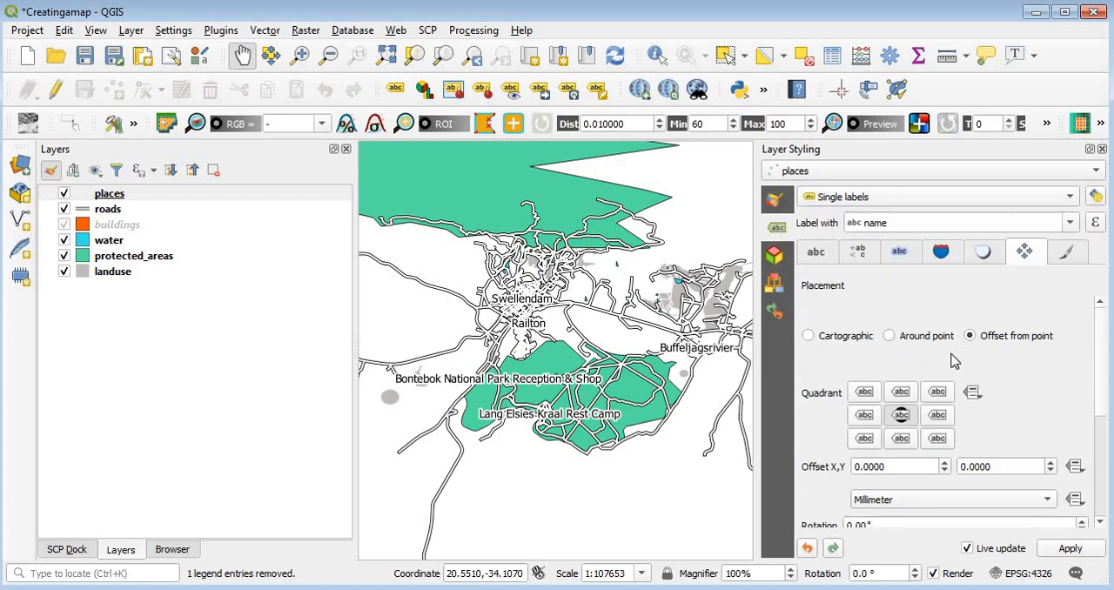
click(900, 391)
click(937, 392)
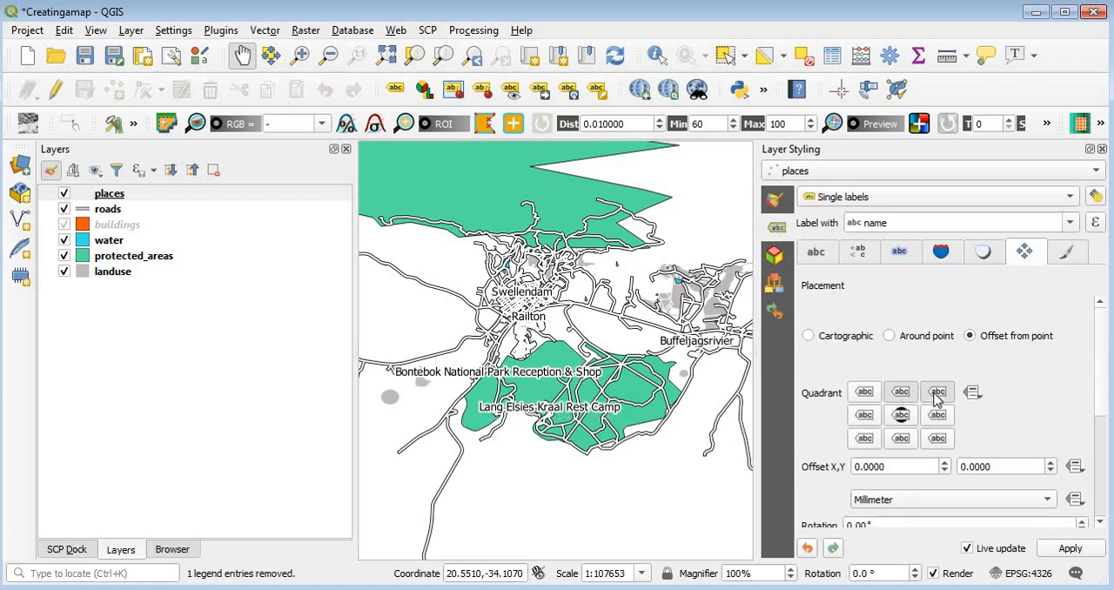
click(937, 415)
click(937, 440)
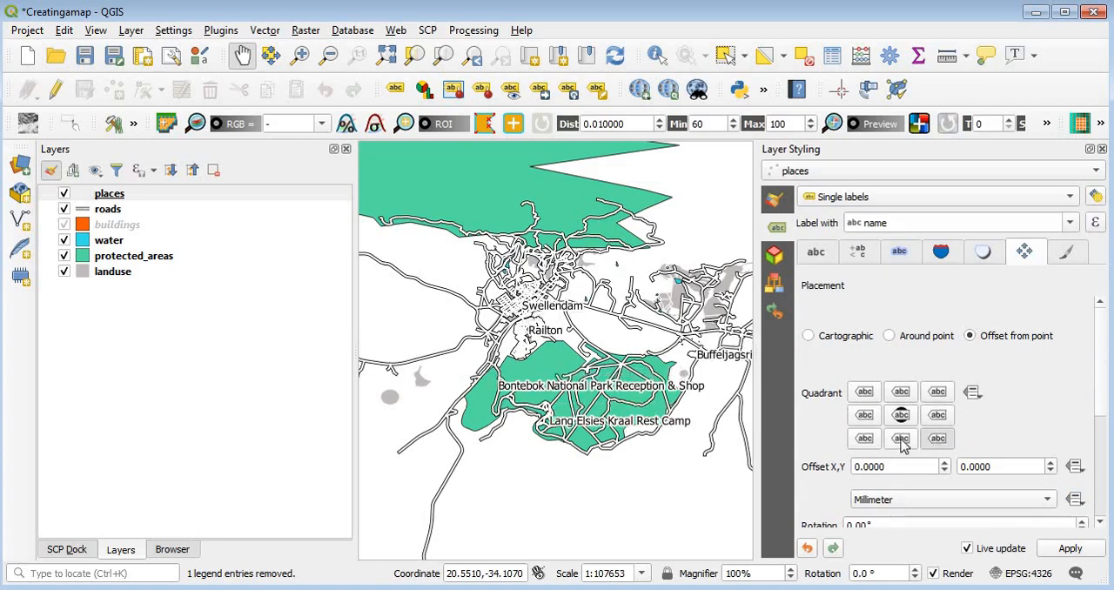
click(892, 440)
click(872, 444)
click(865, 418)
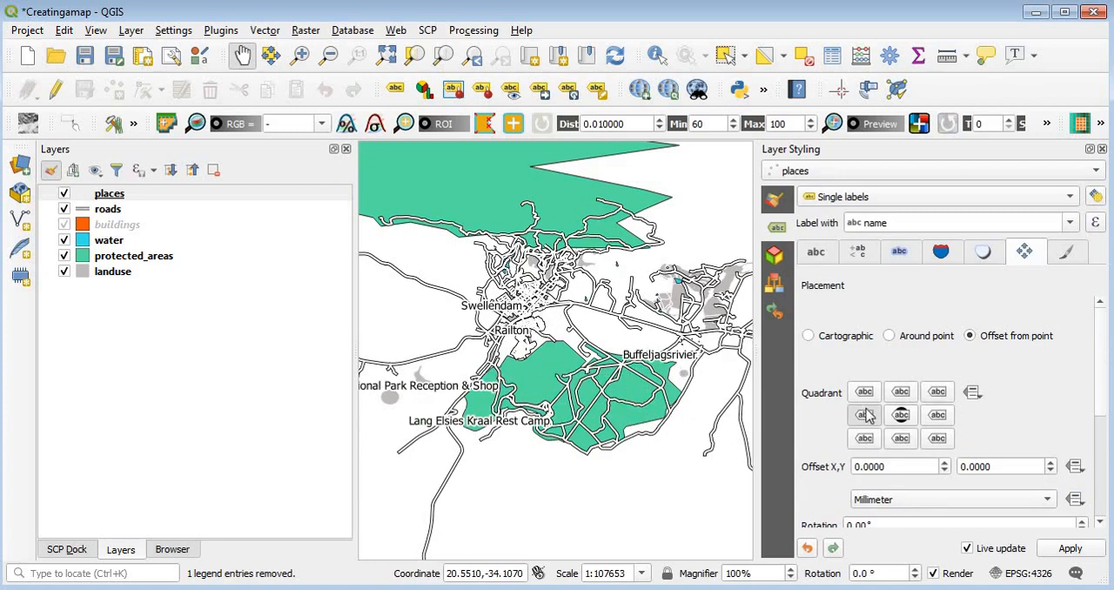
click(865, 391)
click(900, 416)
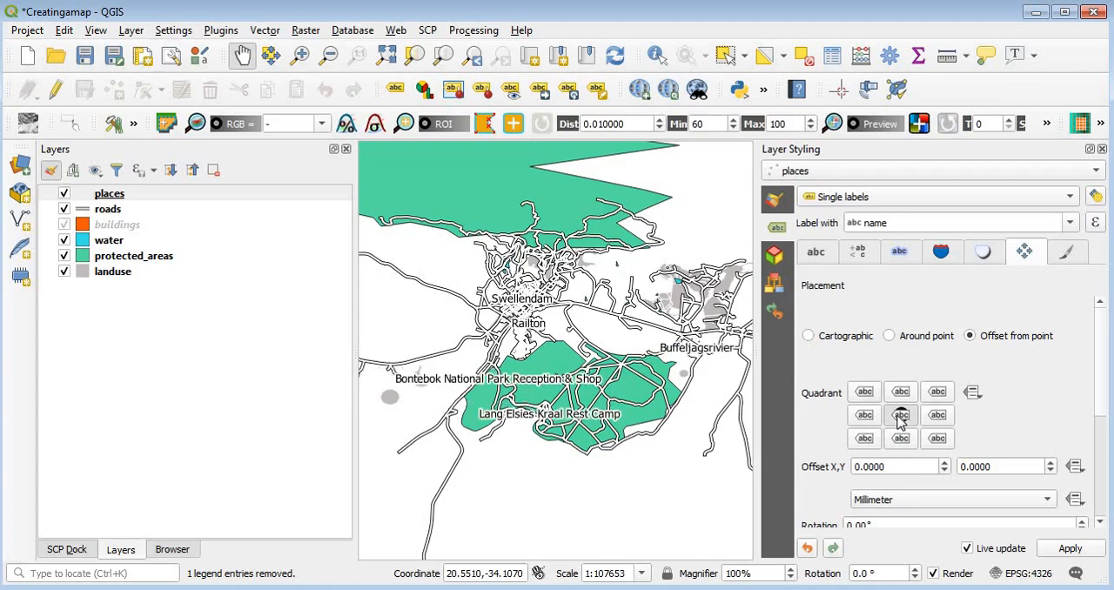